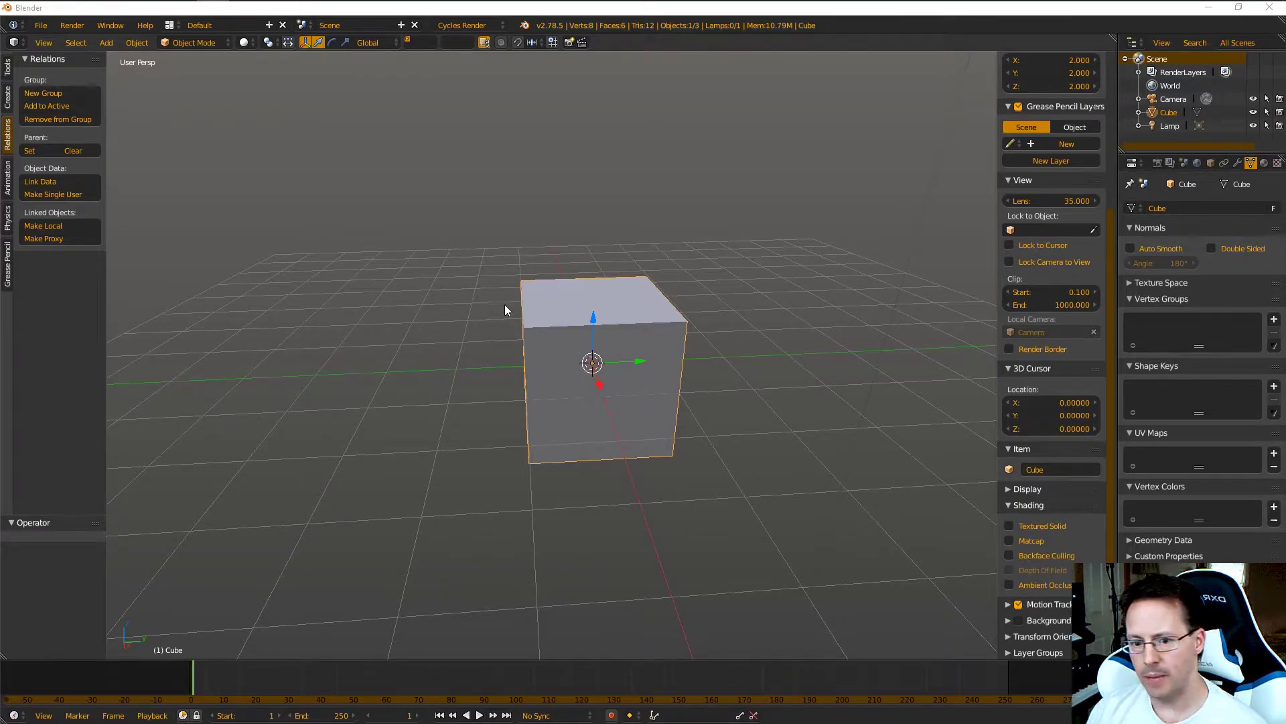
pyautogui.moveTo(718, 304); pyautogui.dragTo(747, 331, button='middle')
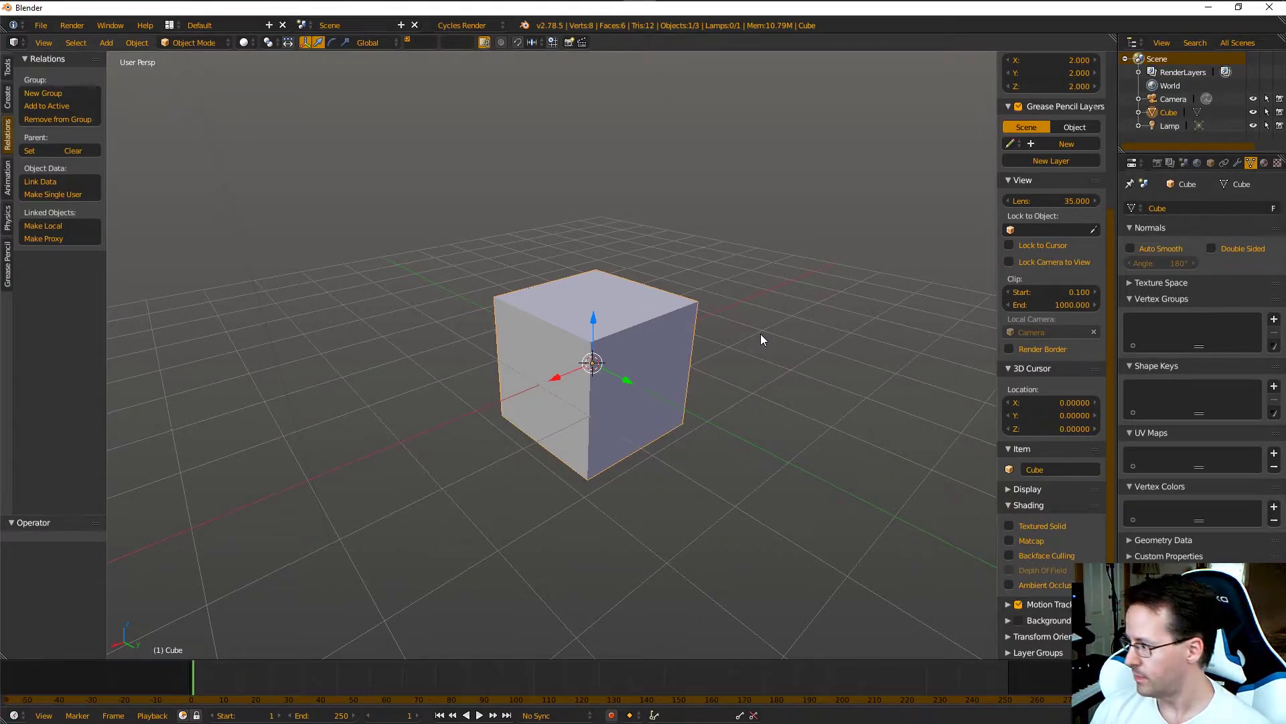
pyautogui.moveTo(744, 267); pyautogui.dragTo(775, 311, button='middle')
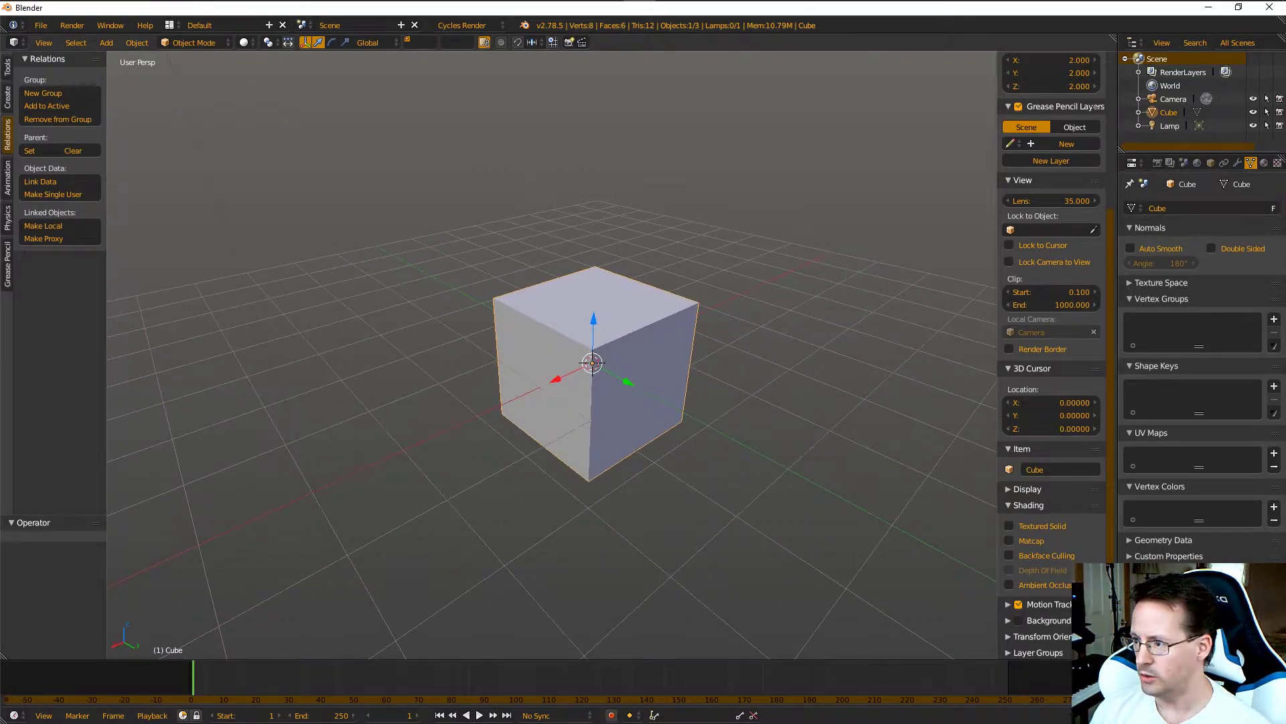
pyautogui.moveTo(795, 230); pyautogui.dragTo(804, 235, button='middle')
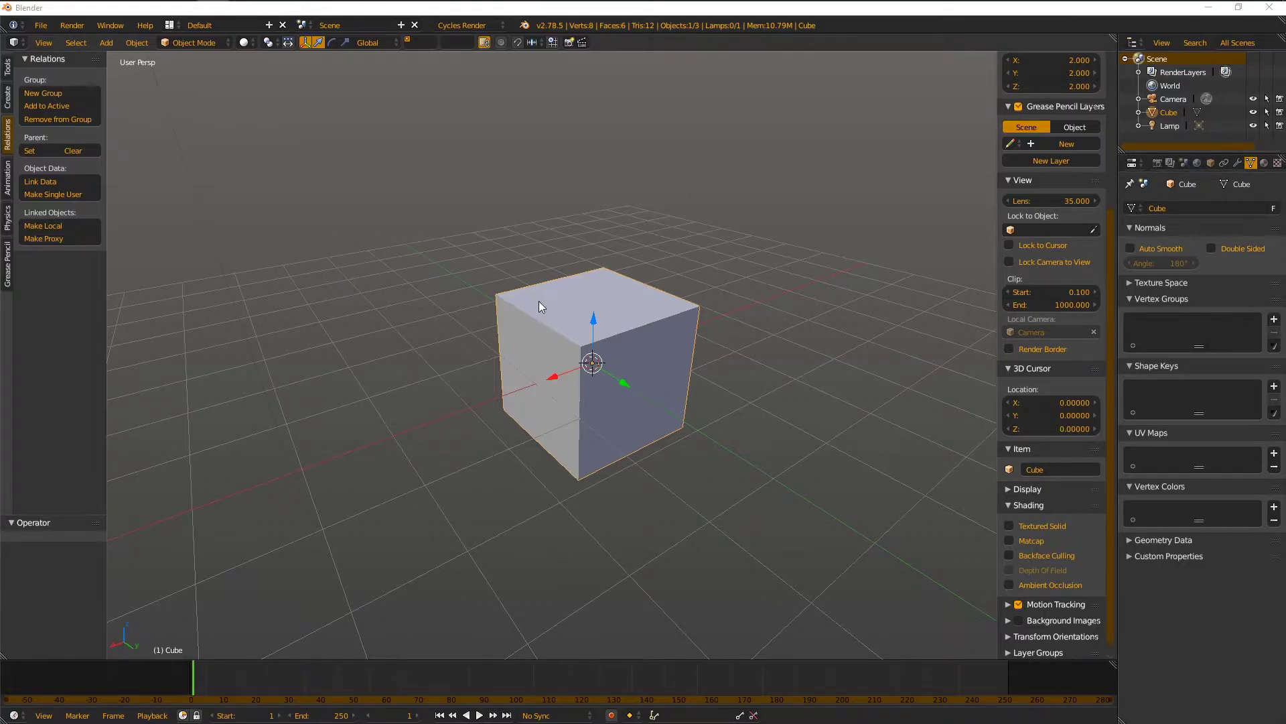
pyautogui.moveTo(539, 305); pyautogui.dragTo(630, 307, button='middle')
pyautogui.moveTo(786, 317); pyautogui.dragTo(751, 311, button='middle')
pyautogui.moveTo(695, 346); pyautogui.dragTo(753, 371, button='middle')
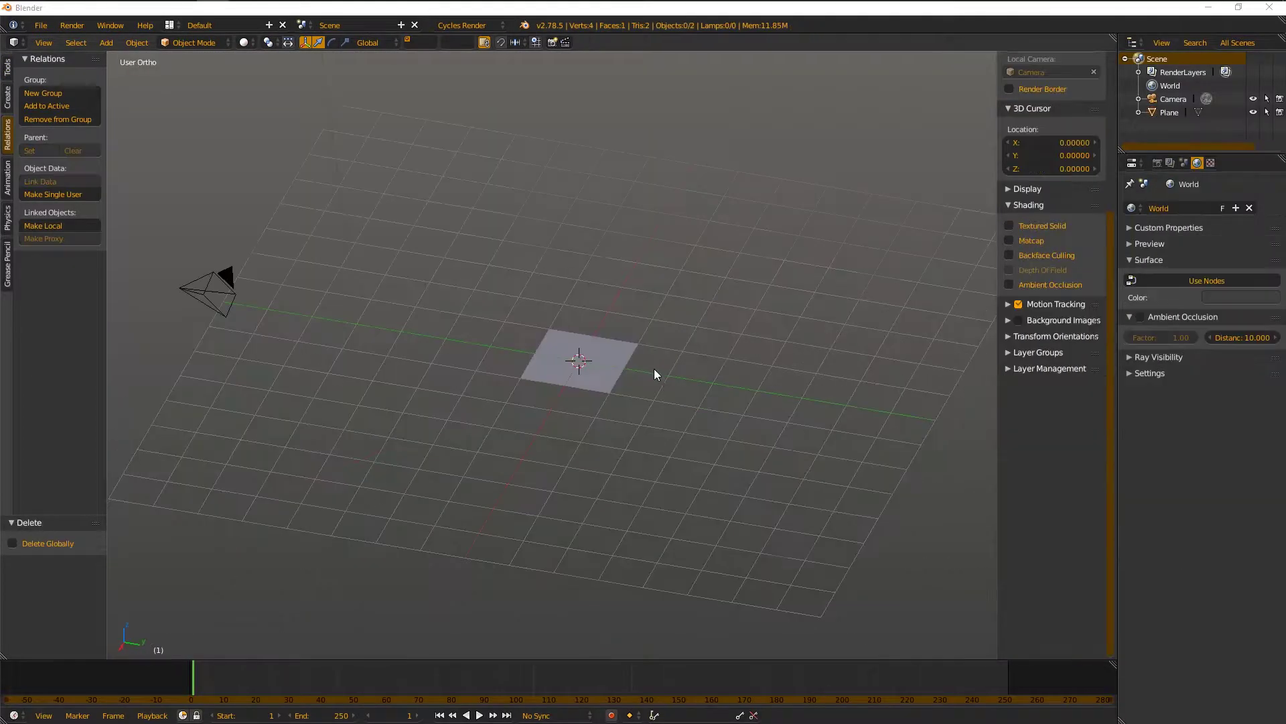
# - Add a Displace modifier to the plane and create a new texture for it
pyautogui.scroll(4, 654, 362)
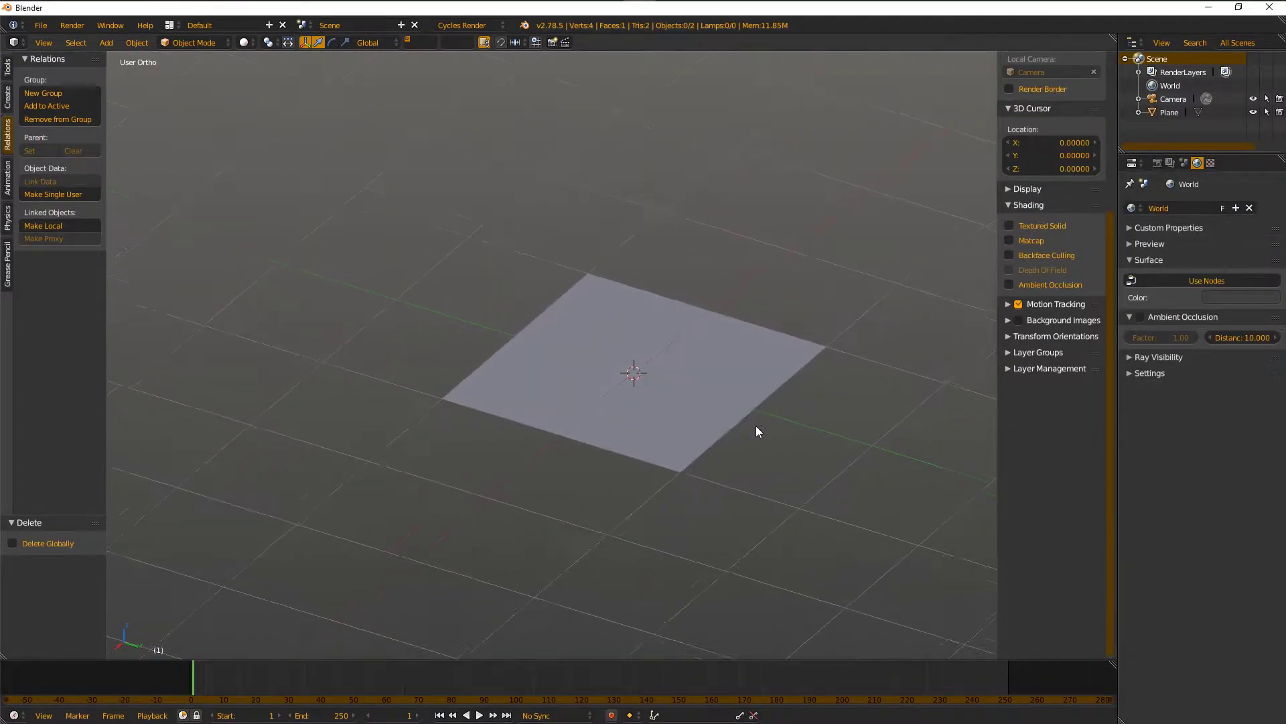
pyautogui.moveTo(758, 424); pyautogui.dragTo(716, 420, button='middle')
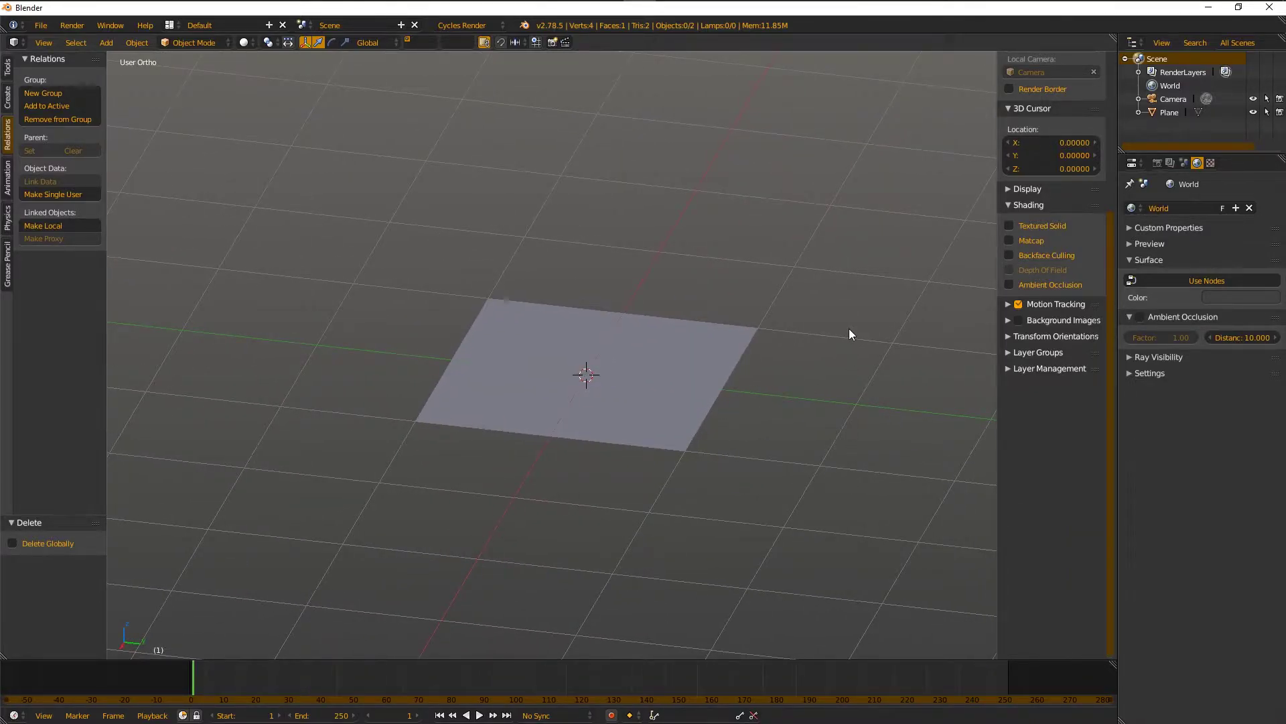
pyautogui.rightClick(608, 362)
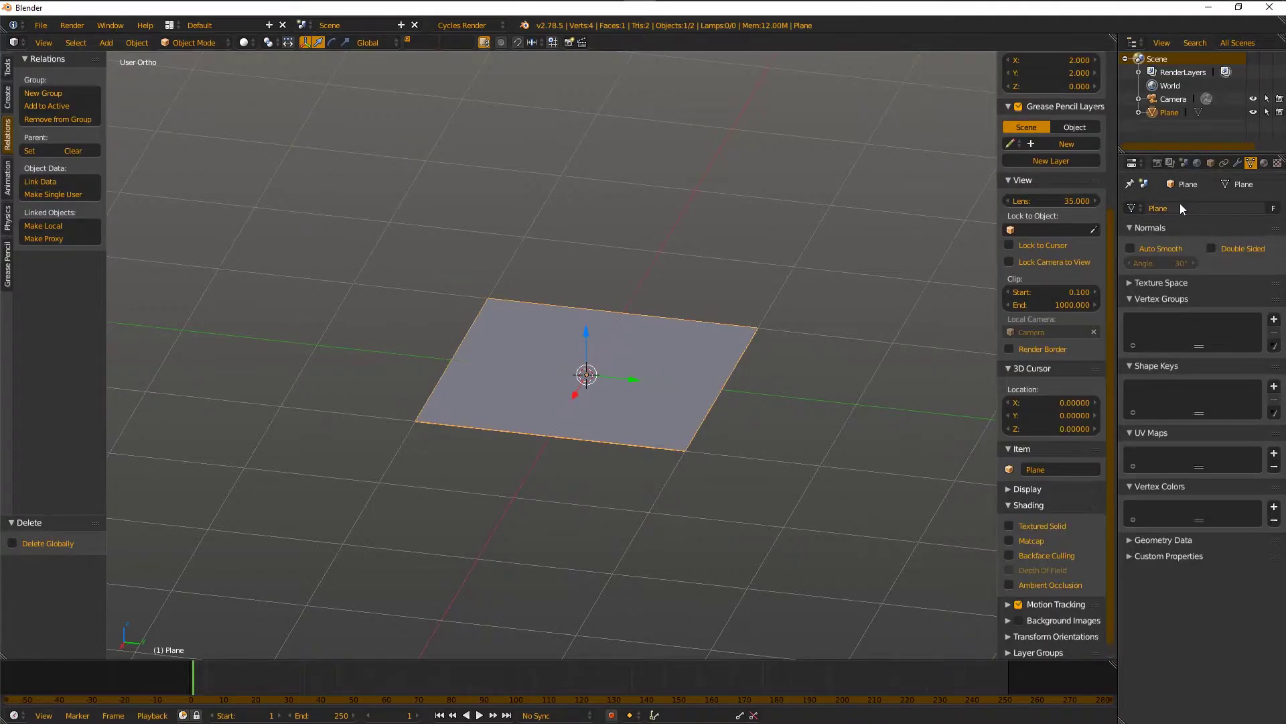
pyautogui.click(1237, 163)
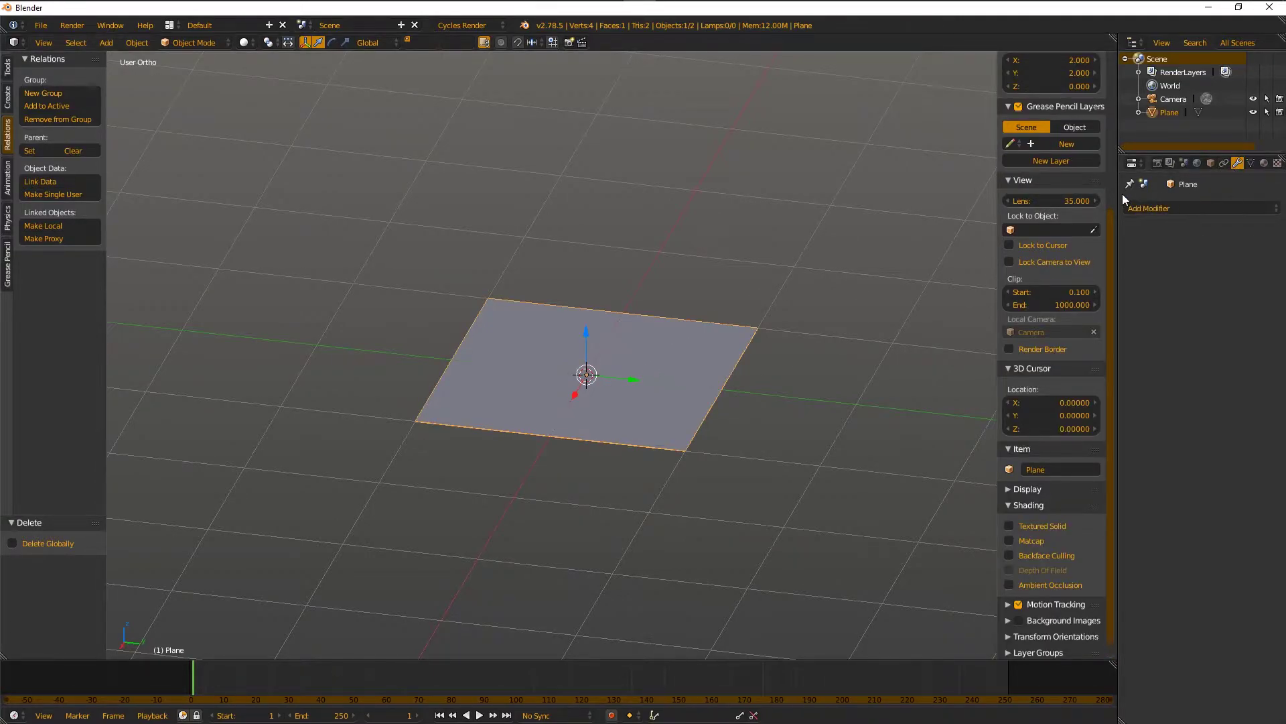
pyautogui.moveTo(1117, 193); pyautogui.dragTo(965, 194)
pyautogui.click(1004, 207)
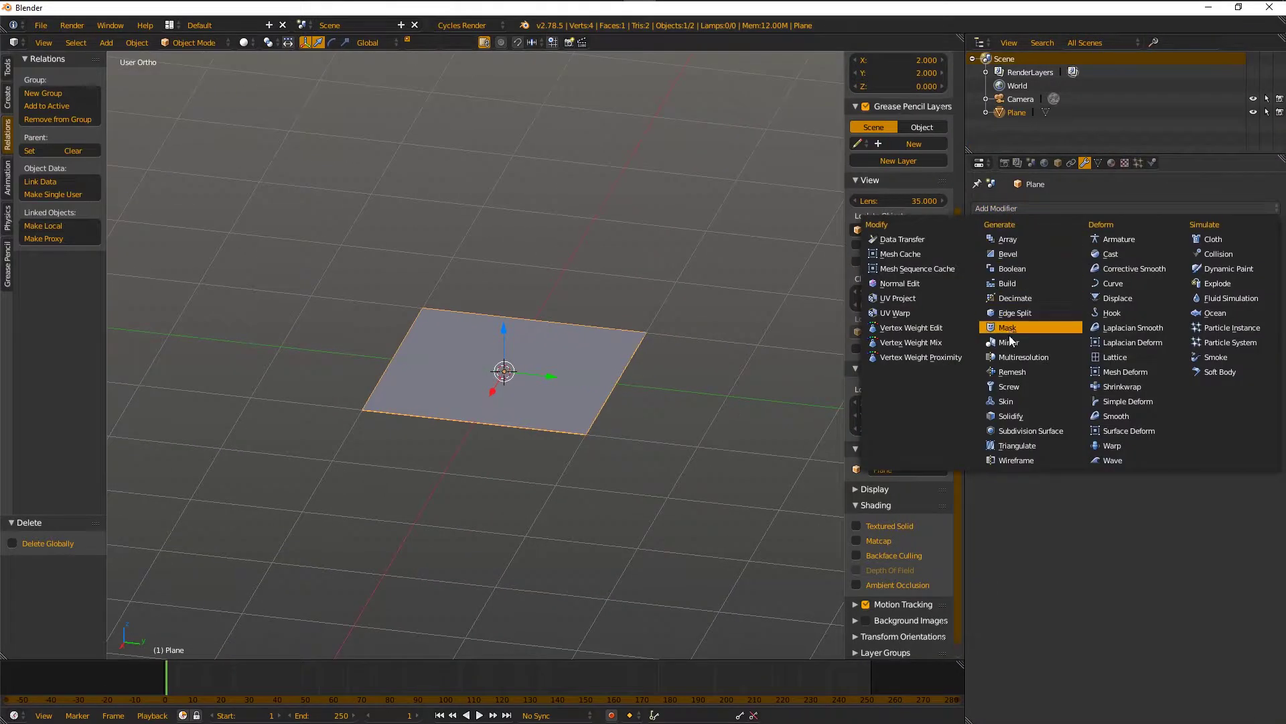
pyautogui.click(1117, 298)
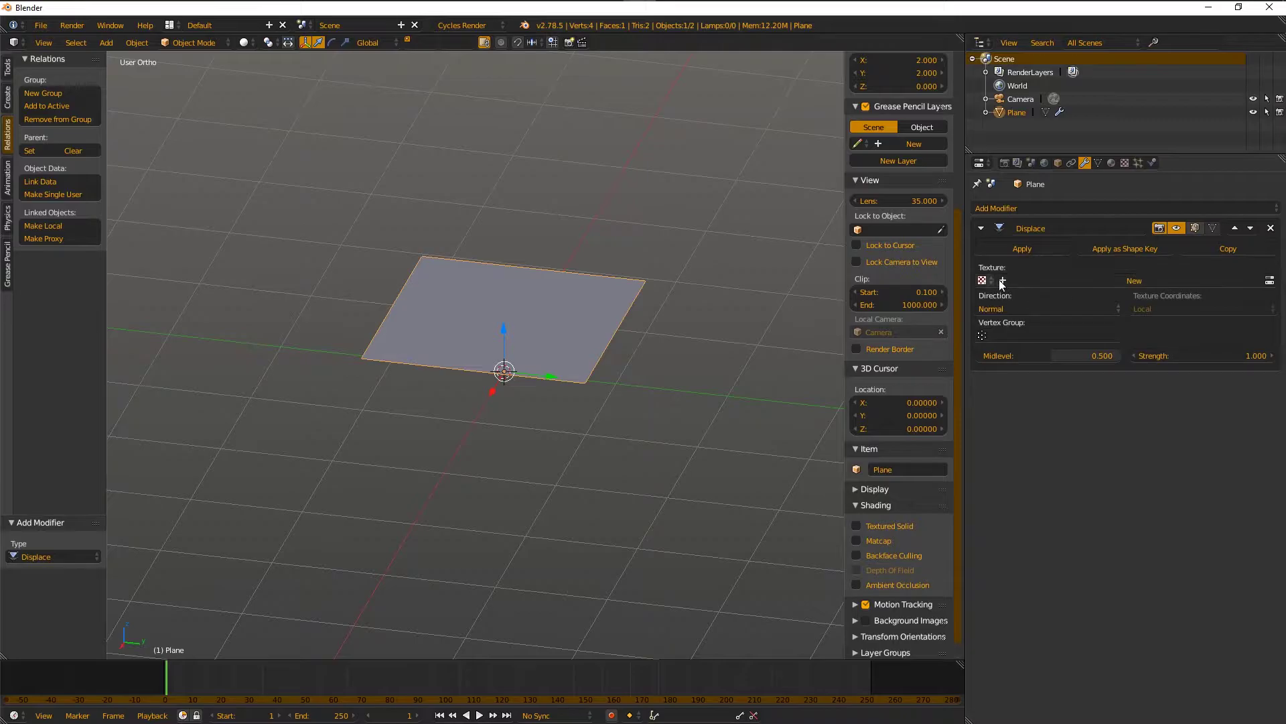
pyautogui.click(1071, 282)
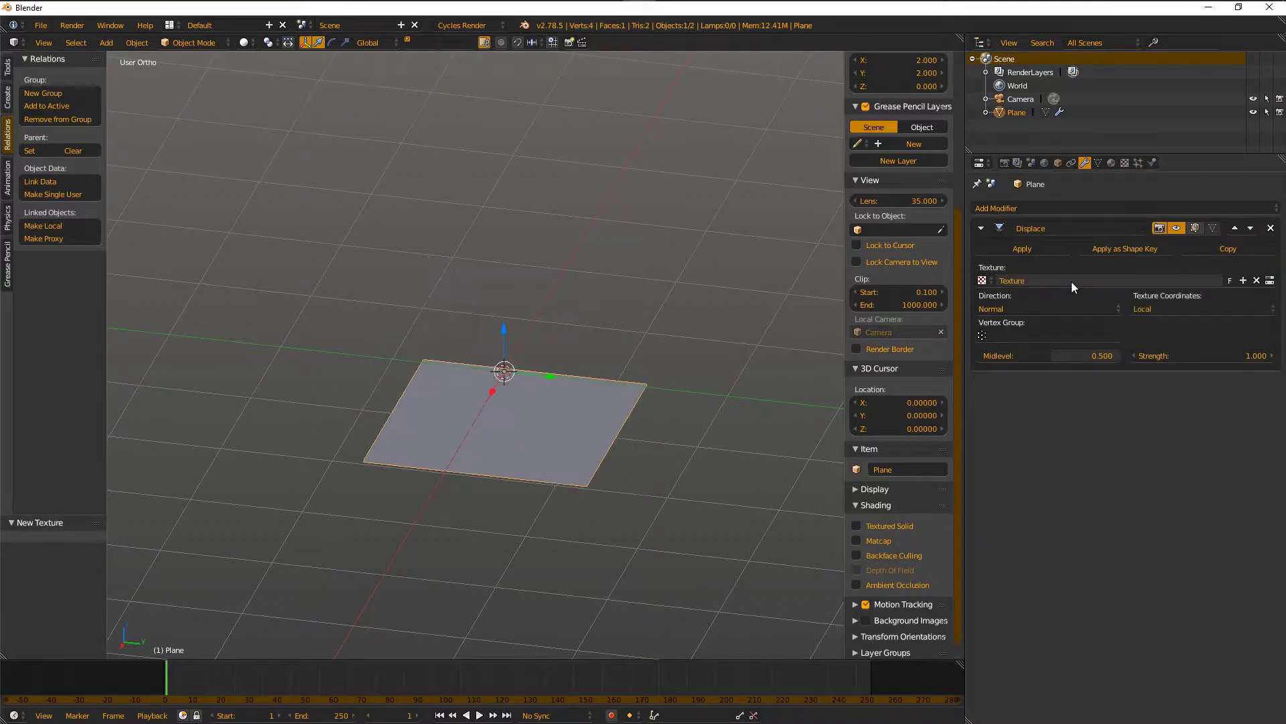
# - Load circular.jpg from the Gradients texture folder as the Displace texture's image and return to the modifier settings
pyautogui.click(1126, 163)
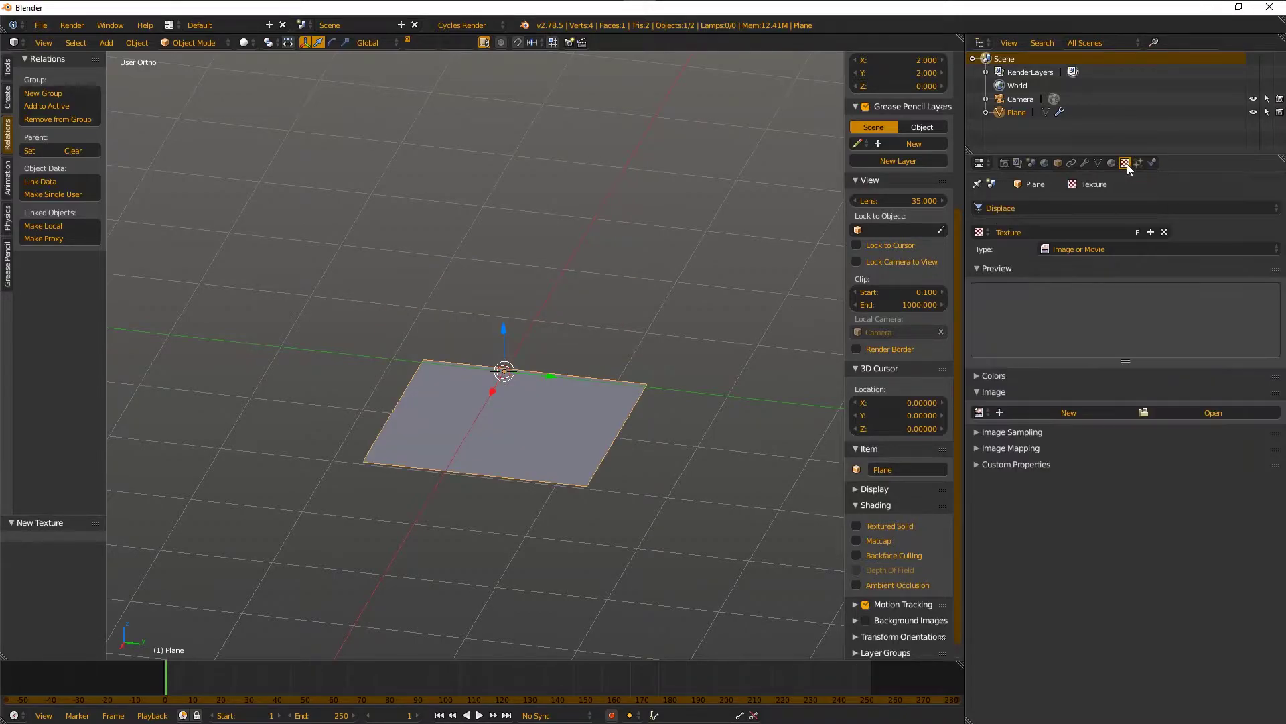
pyautogui.click(1024, 207)
pyautogui.click(1009, 153)
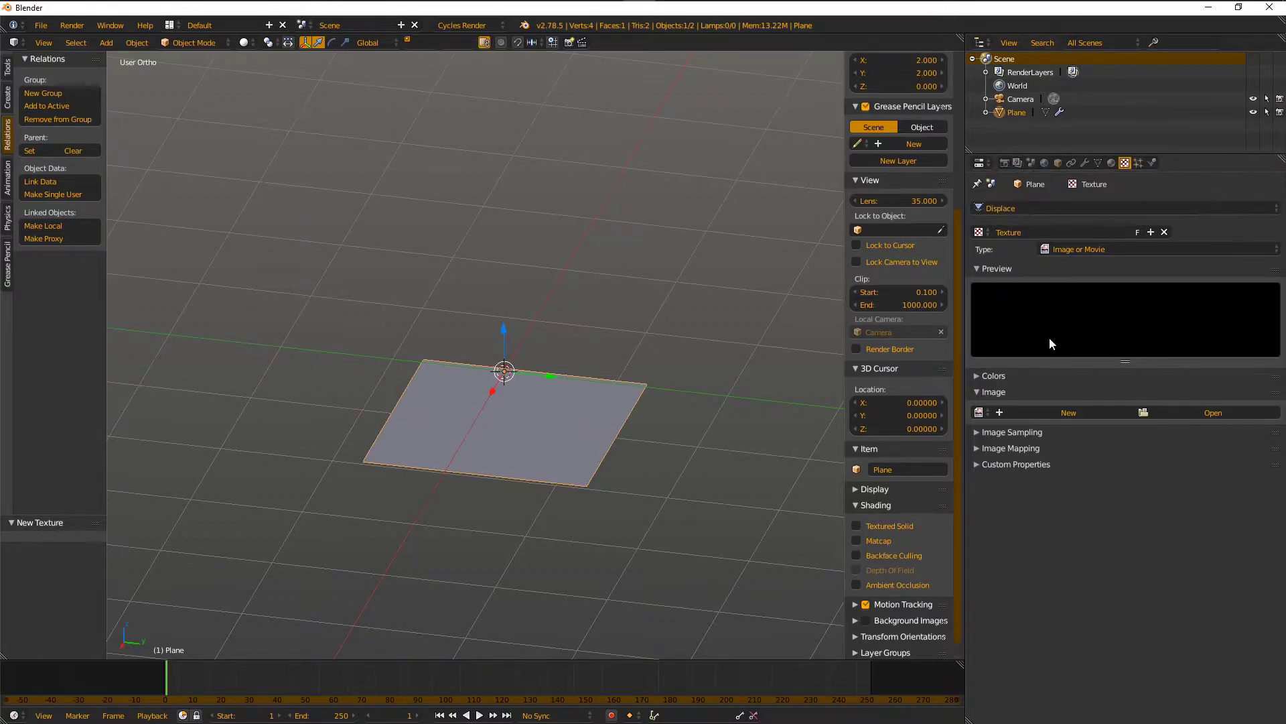
pyautogui.click(1199, 414)
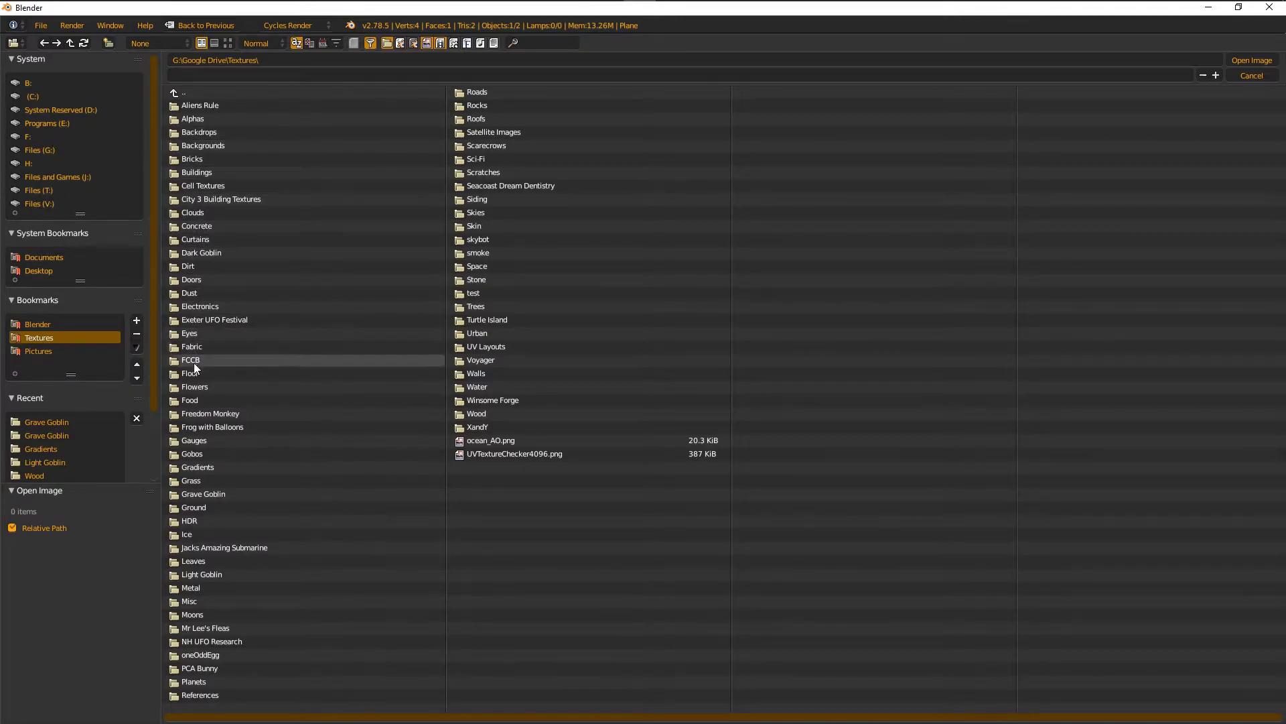
pyautogui.click(199, 466)
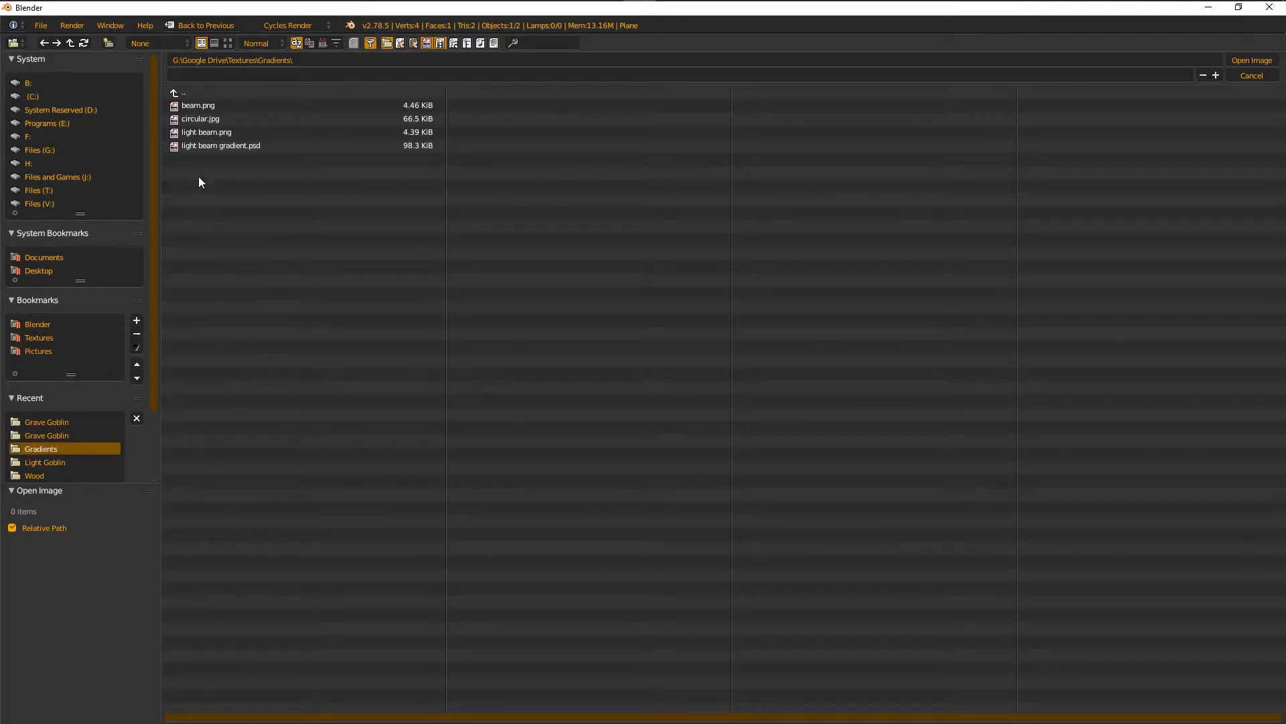
pyautogui.doubleClick(196, 120)
pyautogui.moveTo(460, 303); pyautogui.dragTo(642, 304, button='middle')
pyautogui.click(1084, 163)
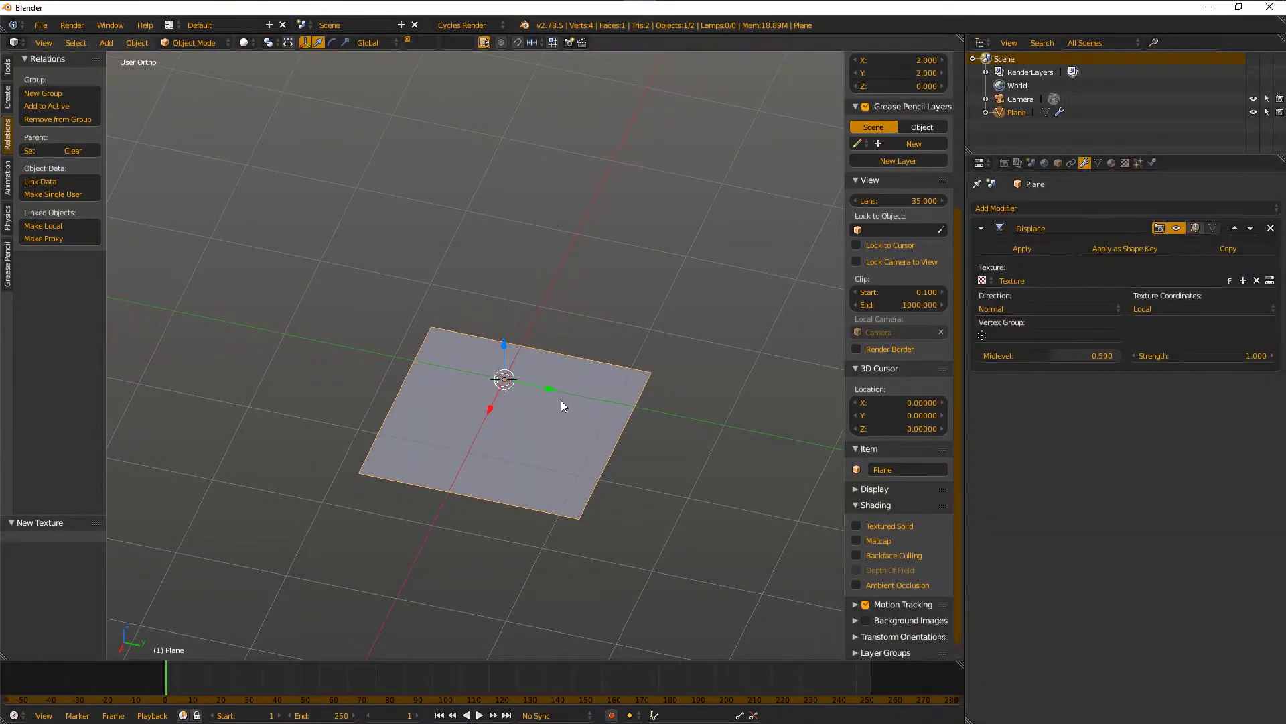
# - Inspect the plane's original mesh in Edit Mode and compare it with the displaced result in Object Mode
pyautogui.moveTo(560, 400); pyautogui.dragTo(697, 347, button='middle')
pyautogui.scroll(2, 573, 368)
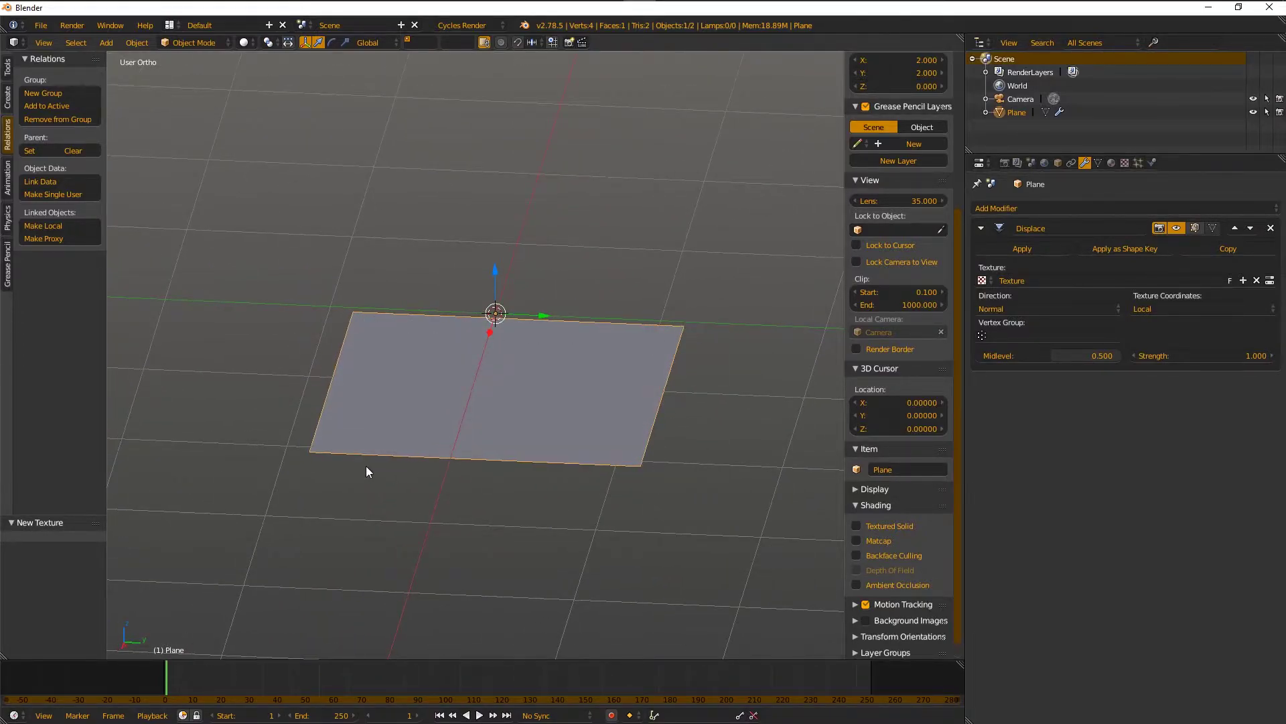
pyautogui.press('Tab')
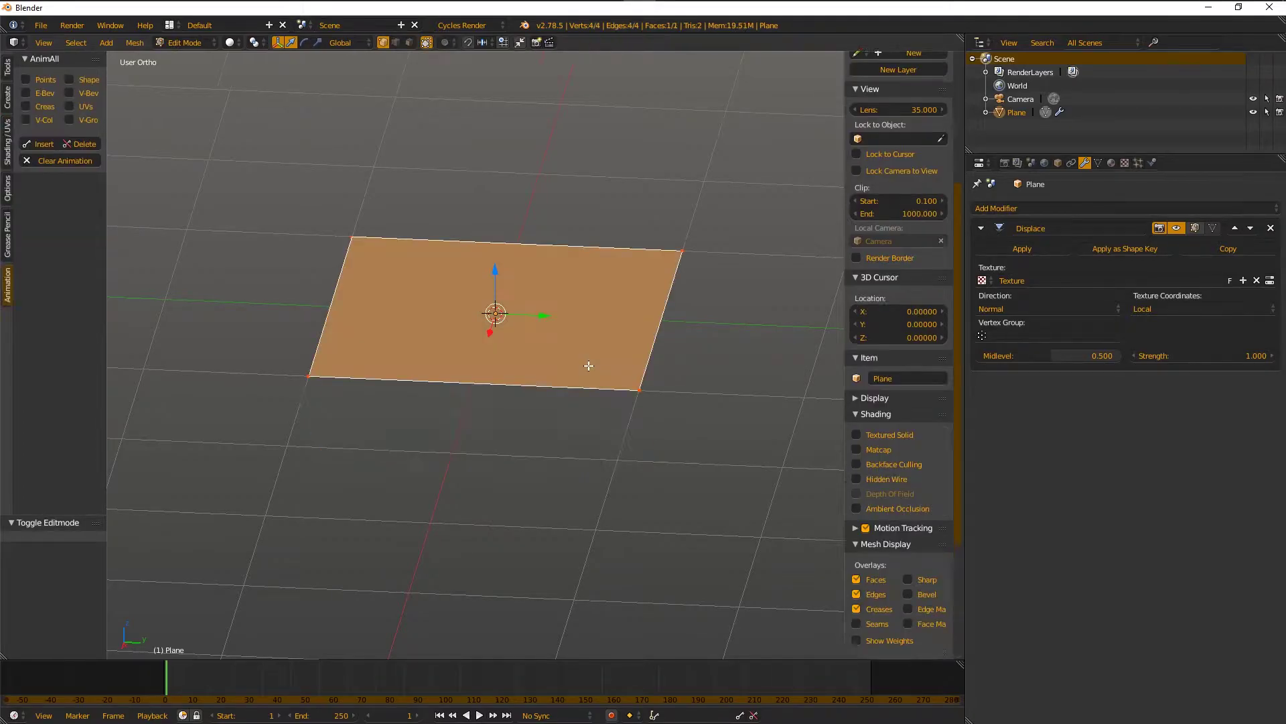
pyautogui.moveTo(648, 290); pyautogui.dragTo(632, 253, button='middle')
pyautogui.press('Tab')
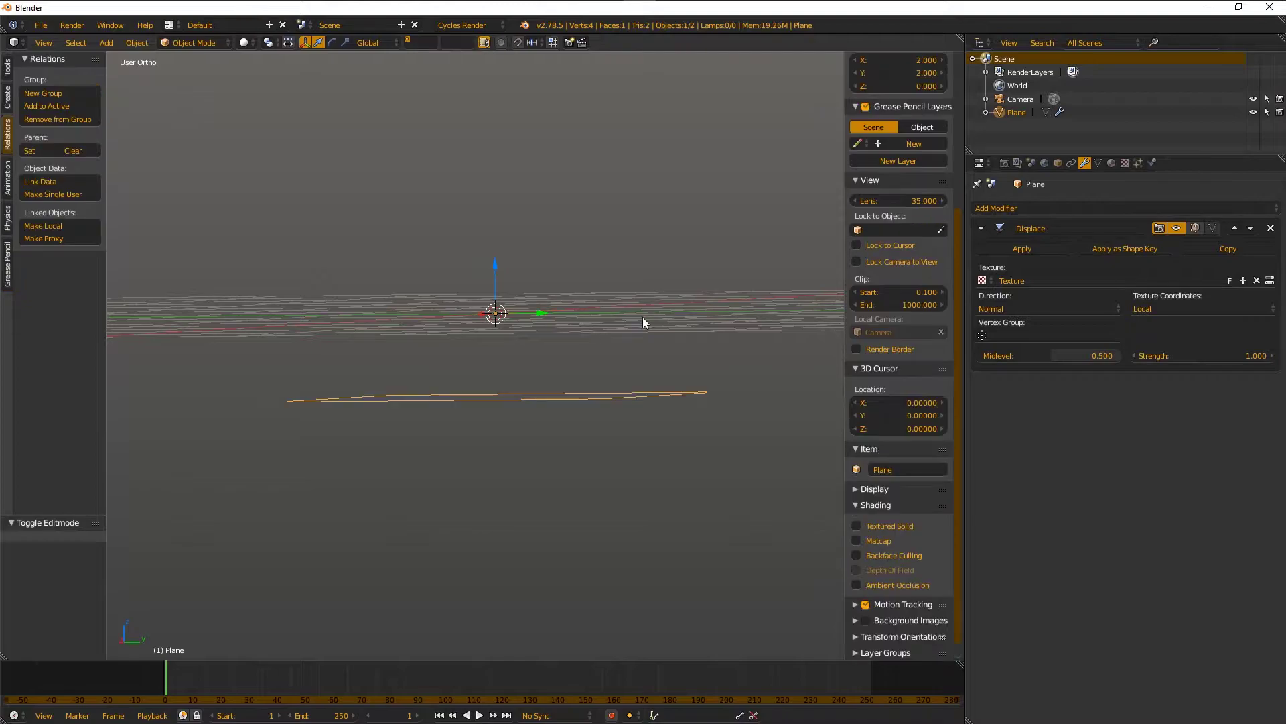
pyautogui.moveTo(642, 316); pyautogui.dragTo(621, 347, button='middle')
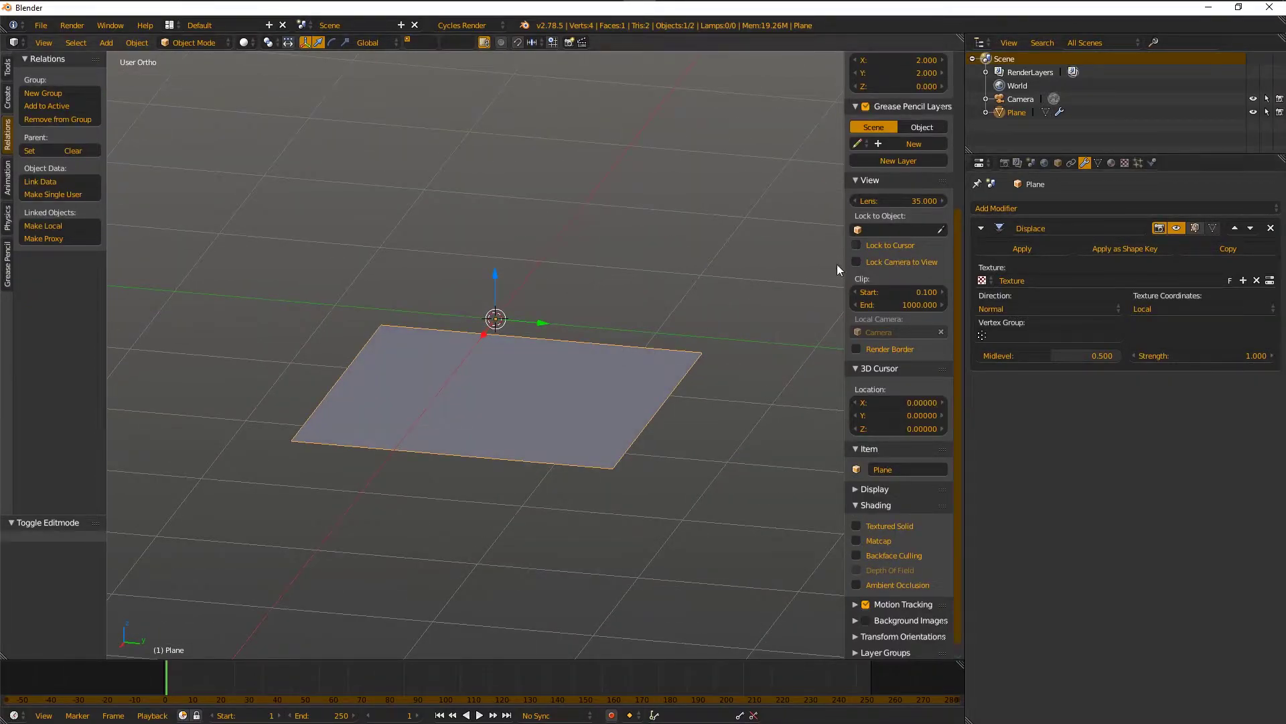
pyautogui.click(1033, 210)
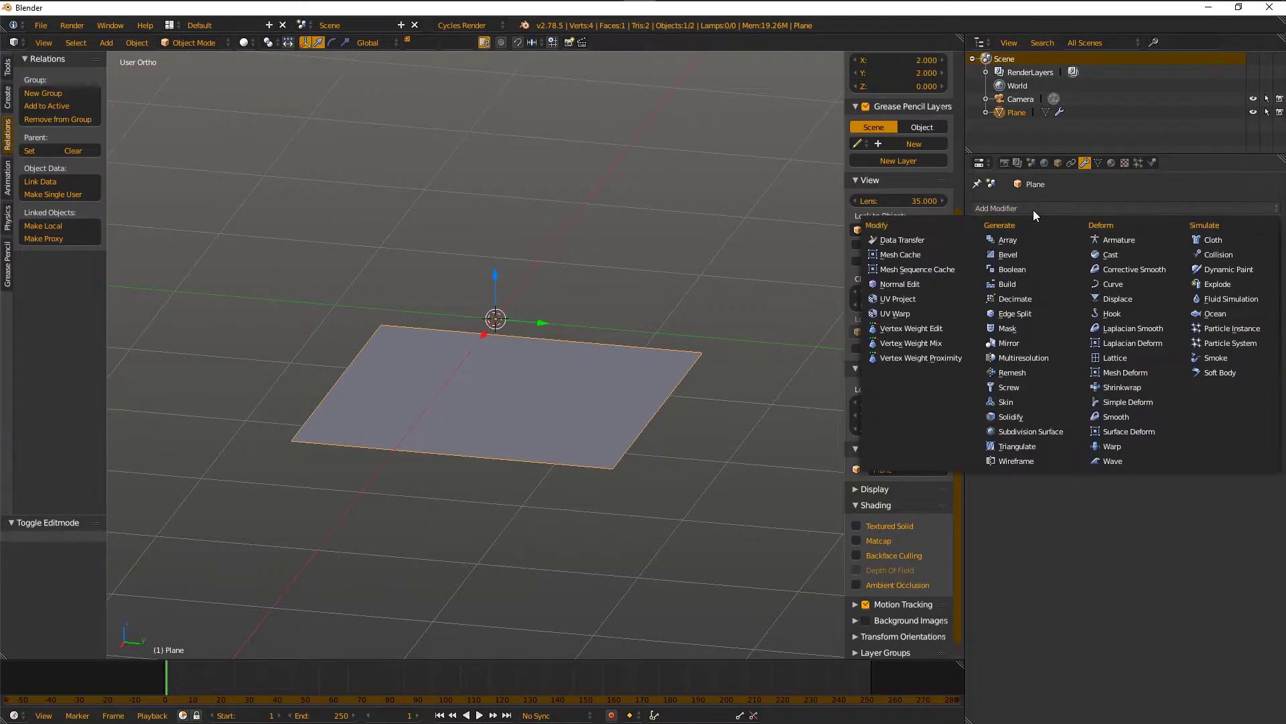
pyautogui.click(539, 253)
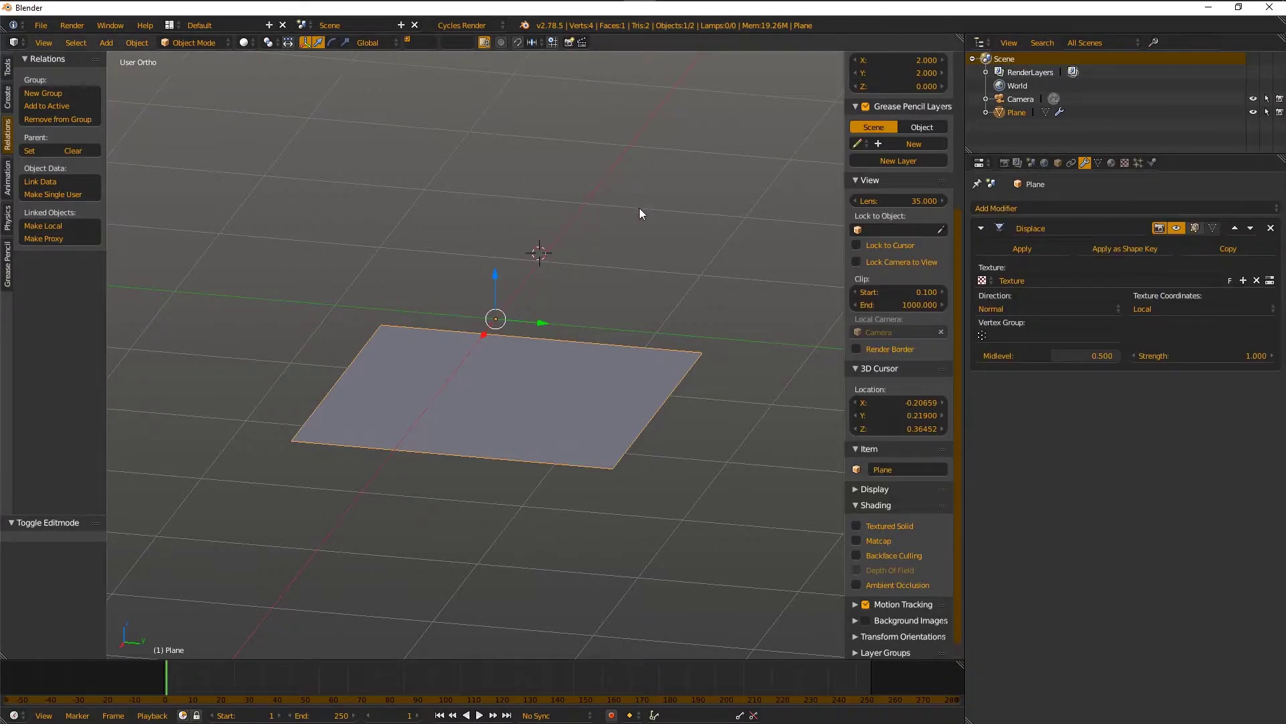
pyautogui.hotkey('shift', 'c')
# - Add a level 2 Subdivision Surface modifier to the plane and place it above Displace in the modifier stack
pyautogui.keyDown('shift'); pyautogui.moveTo(651, 252); pyautogui.dragTo(578, 244, button='middle'); pyautogui.keyUp('shift')
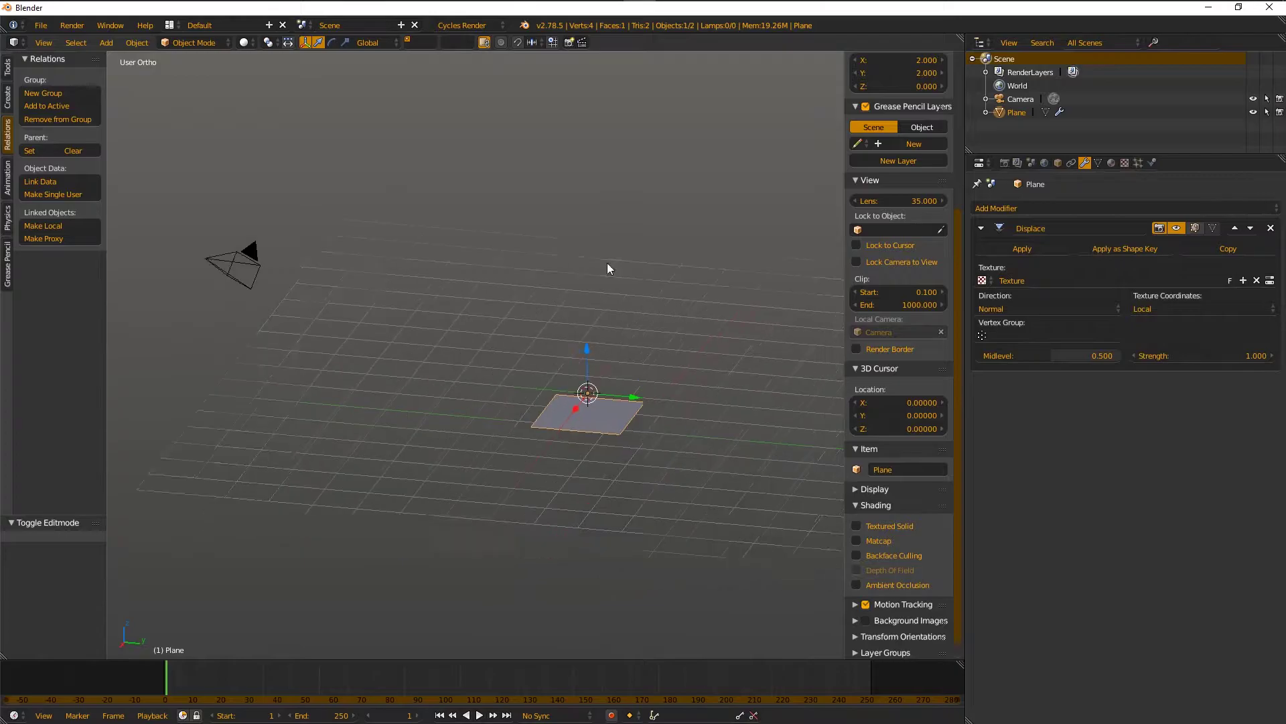
pyautogui.scroll(5, 543, 240)
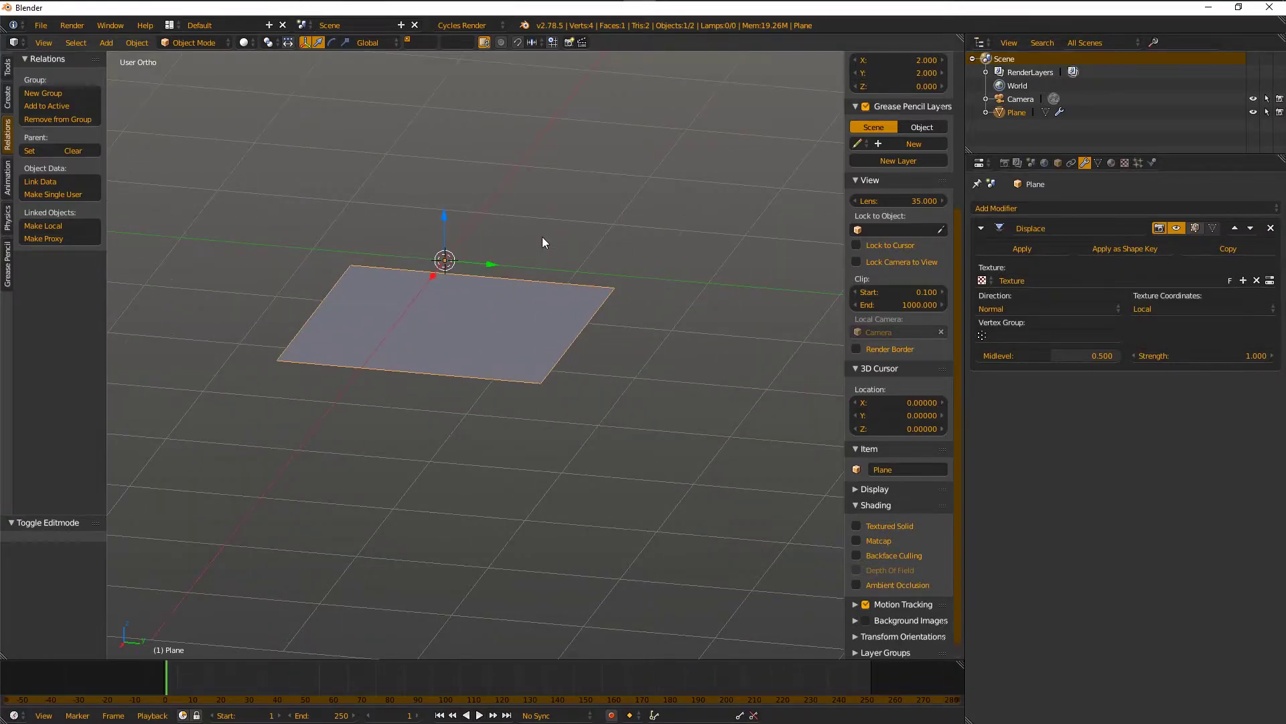
pyautogui.hotkey('ctrl', '2')
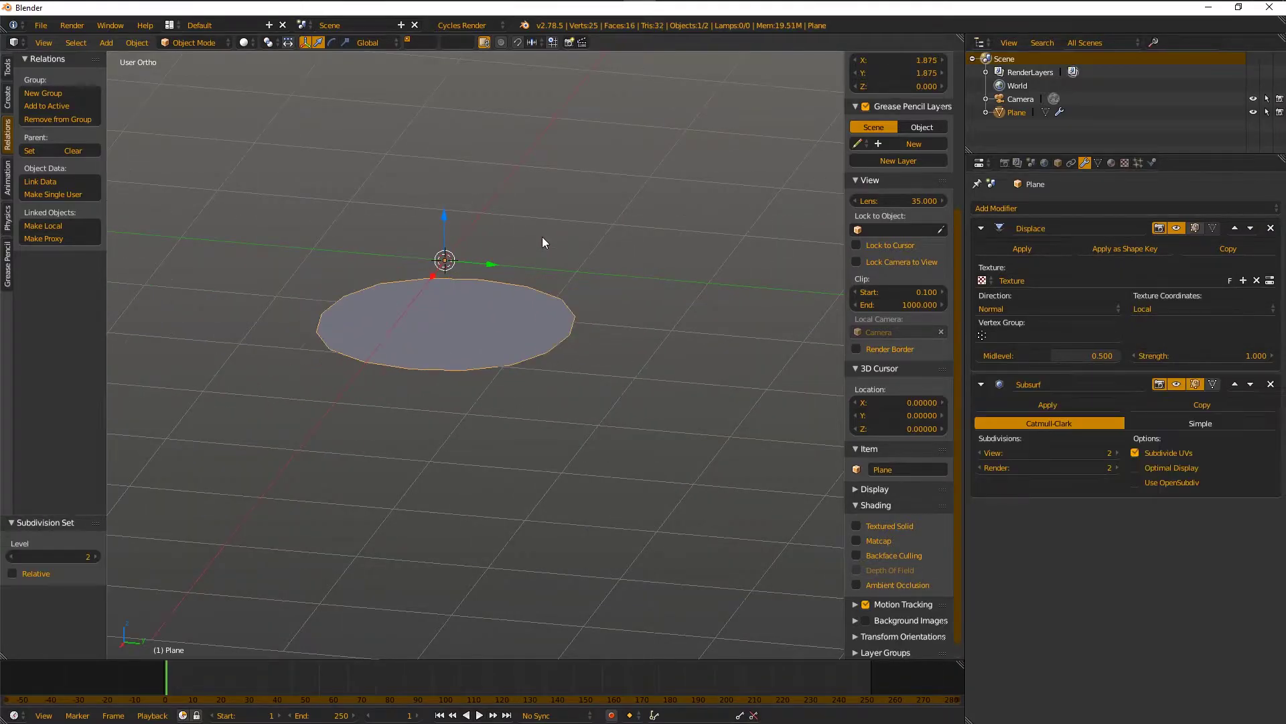
pyautogui.click(1234, 384)
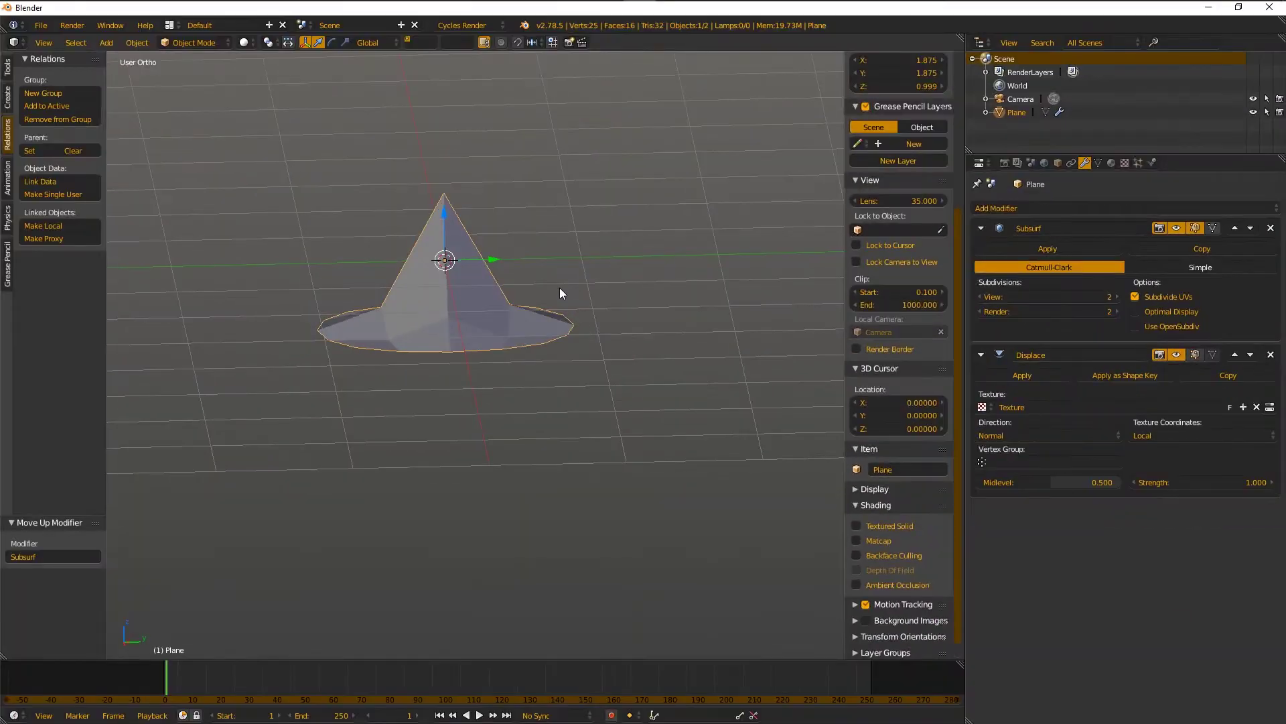
# - Raise the Subdivision Surface modifier's View subdivisions to 6 and examine the displaced shape
pyautogui.scroll(2, 560, 287)
pyautogui.moveTo(621, 234); pyautogui.dragTo(645, 315, button='middle')
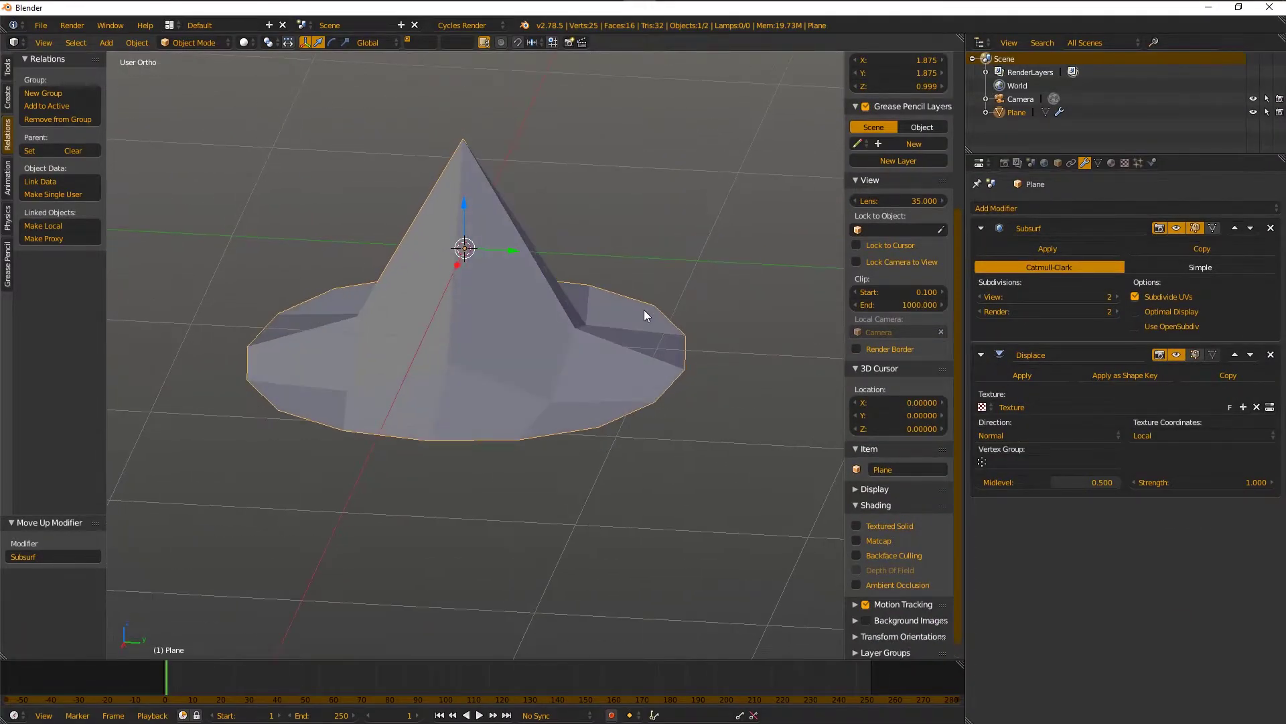
pyautogui.click(1117, 296)
pyautogui.click(1117, 296)
pyautogui.click(1117, 296)
pyautogui.click(1117, 296)
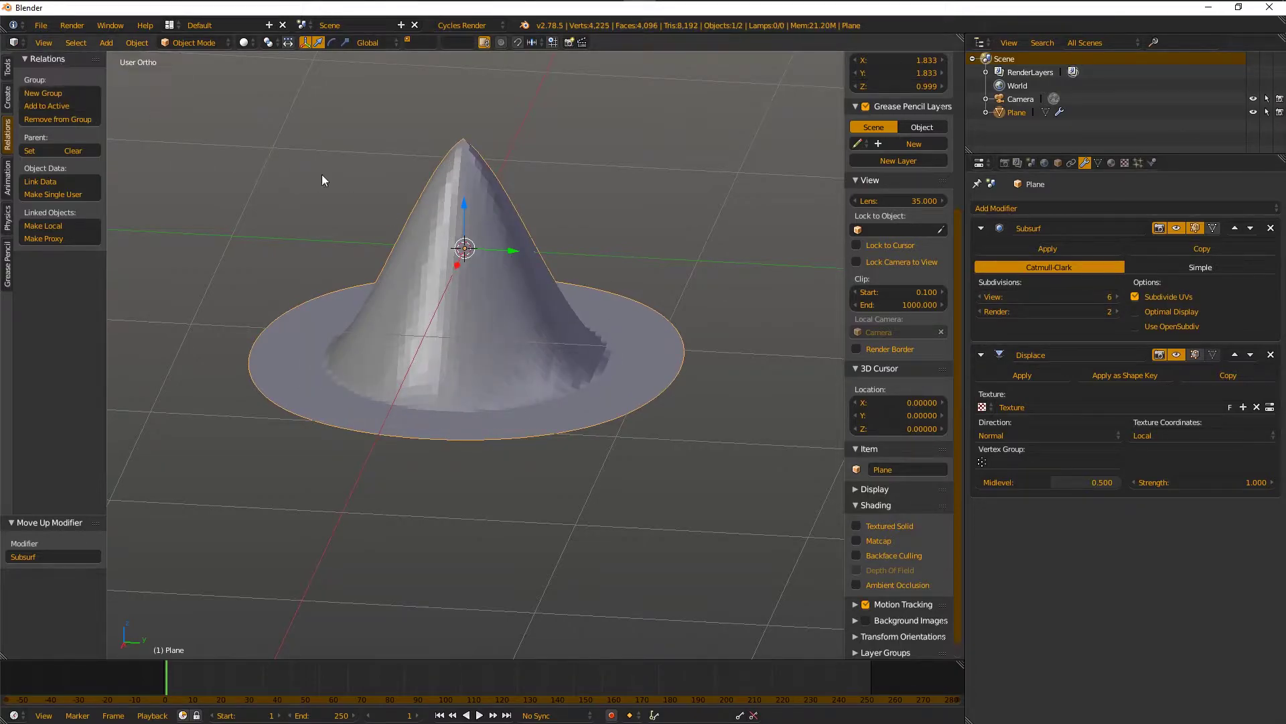
pyautogui.moveTo(522, 241); pyautogui.dragTo(562, 255, button='middle')
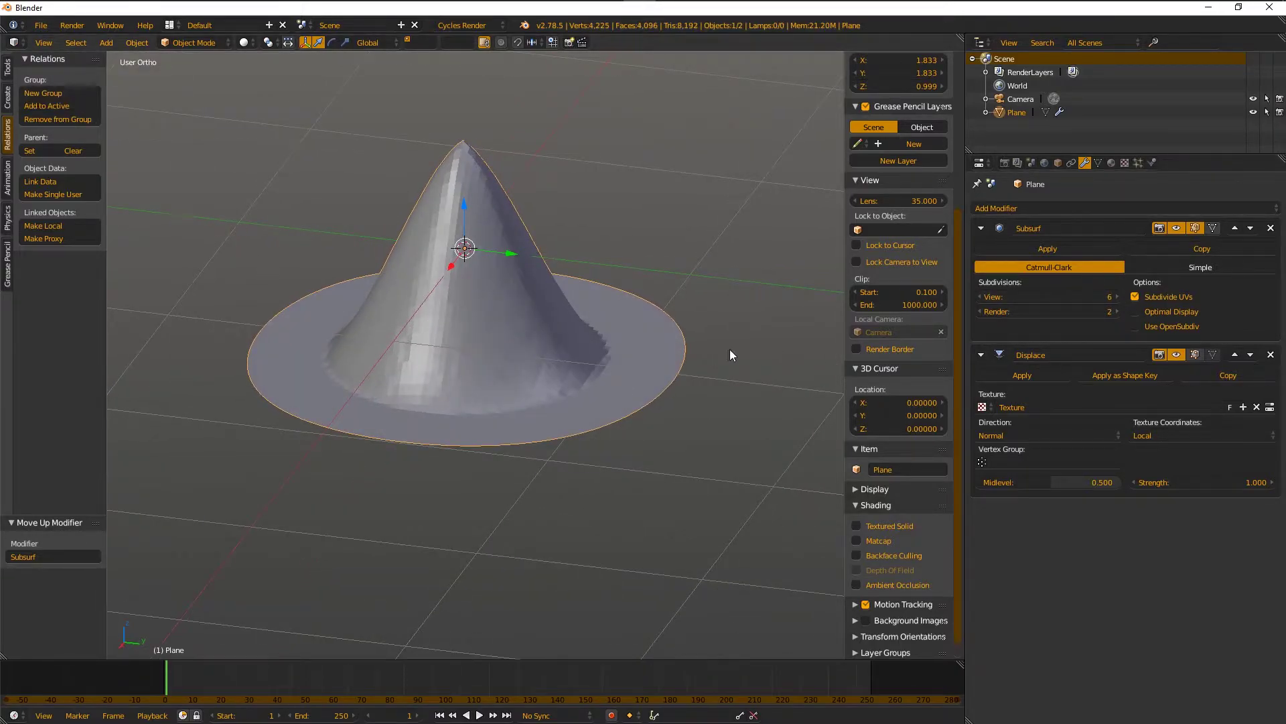
pyautogui.moveTo(733, 348); pyautogui.dragTo(753, 332, button='middle')
# - Show the plane in front view and turn the enlarged timeline area into a UV/Image Editor with its header flipped to the top
pyautogui.press('KP_1')
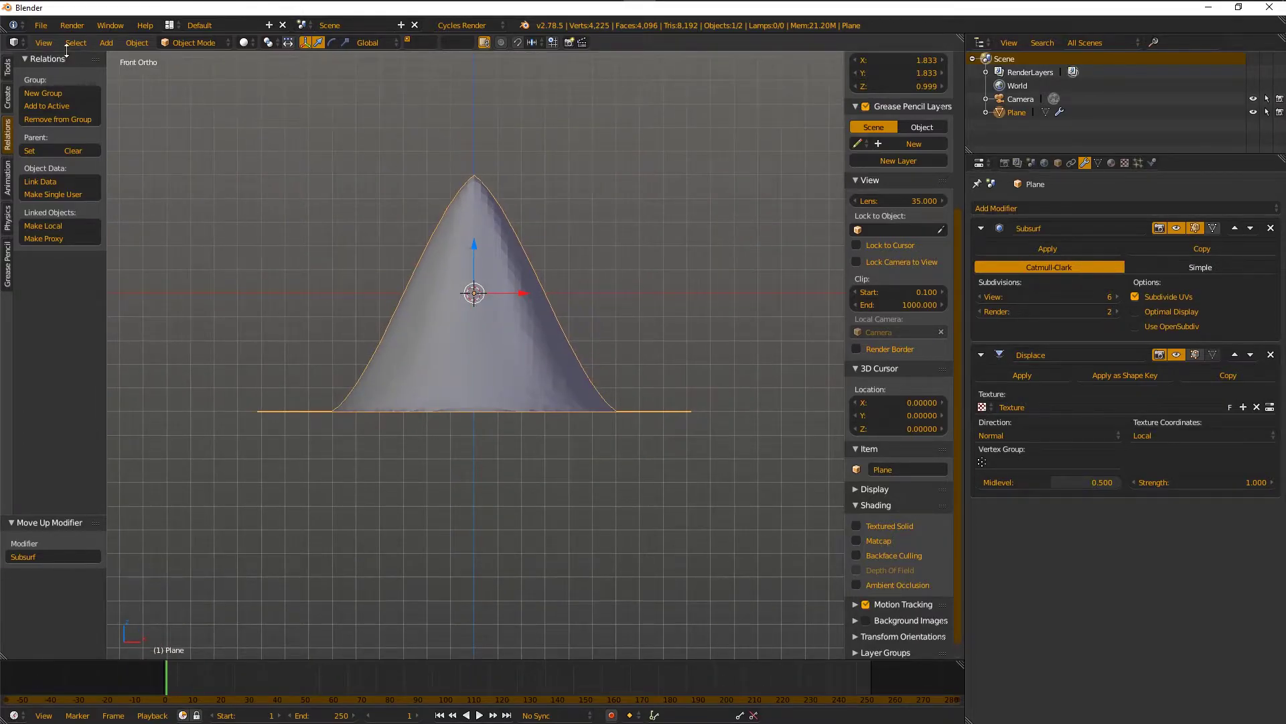
pyautogui.moveTo(321, 661); pyautogui.dragTo(380, 334)
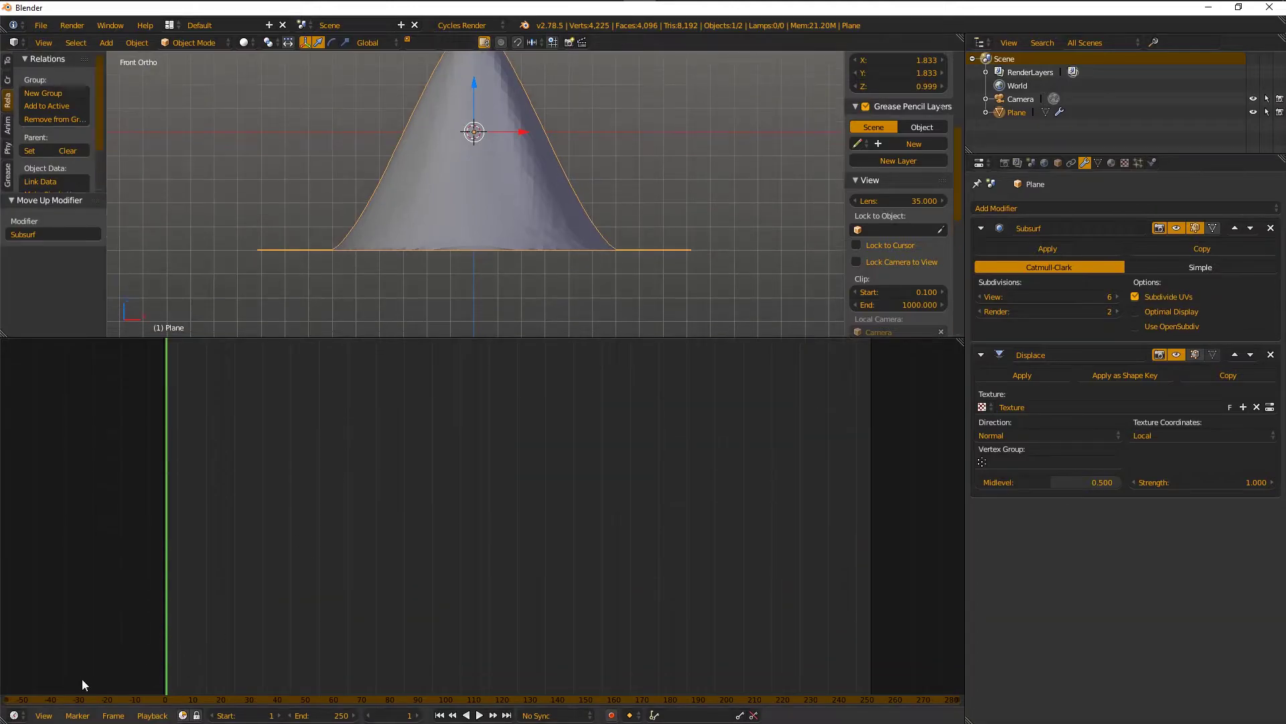
pyautogui.click(13, 715)
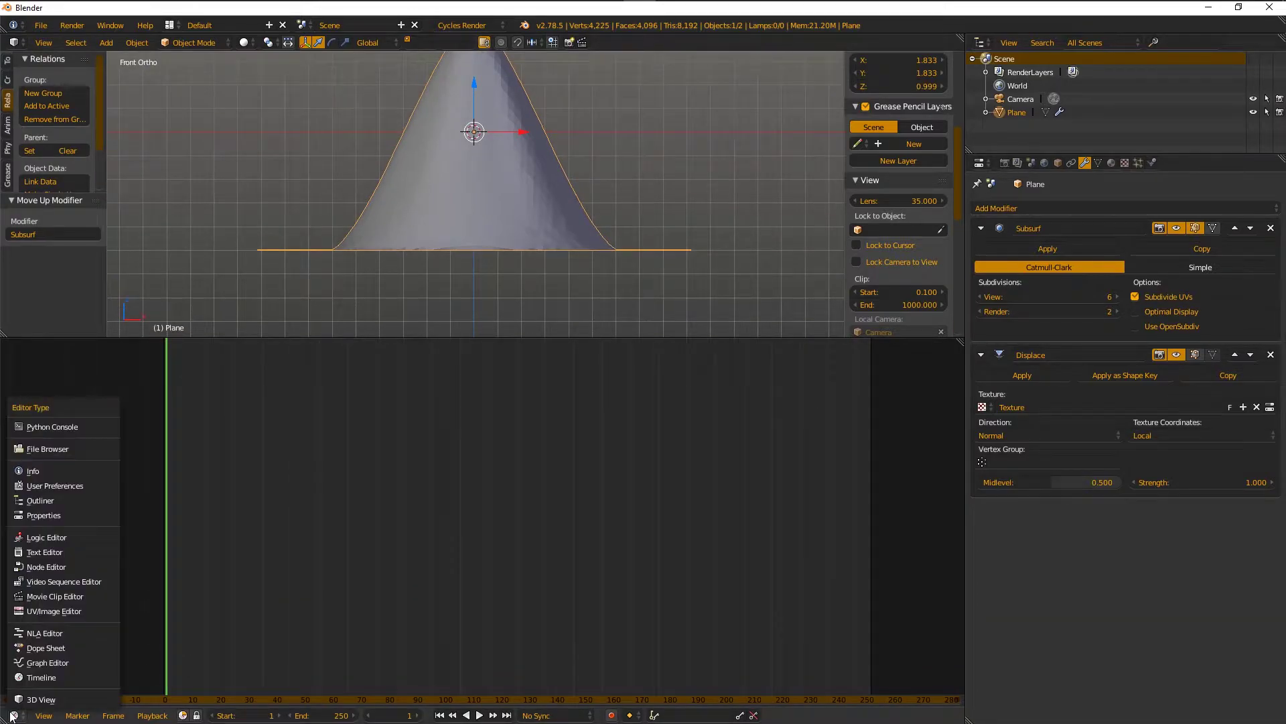
pyautogui.click(75, 609)
pyautogui.rightClick(578, 718)
pyautogui.click(552, 669)
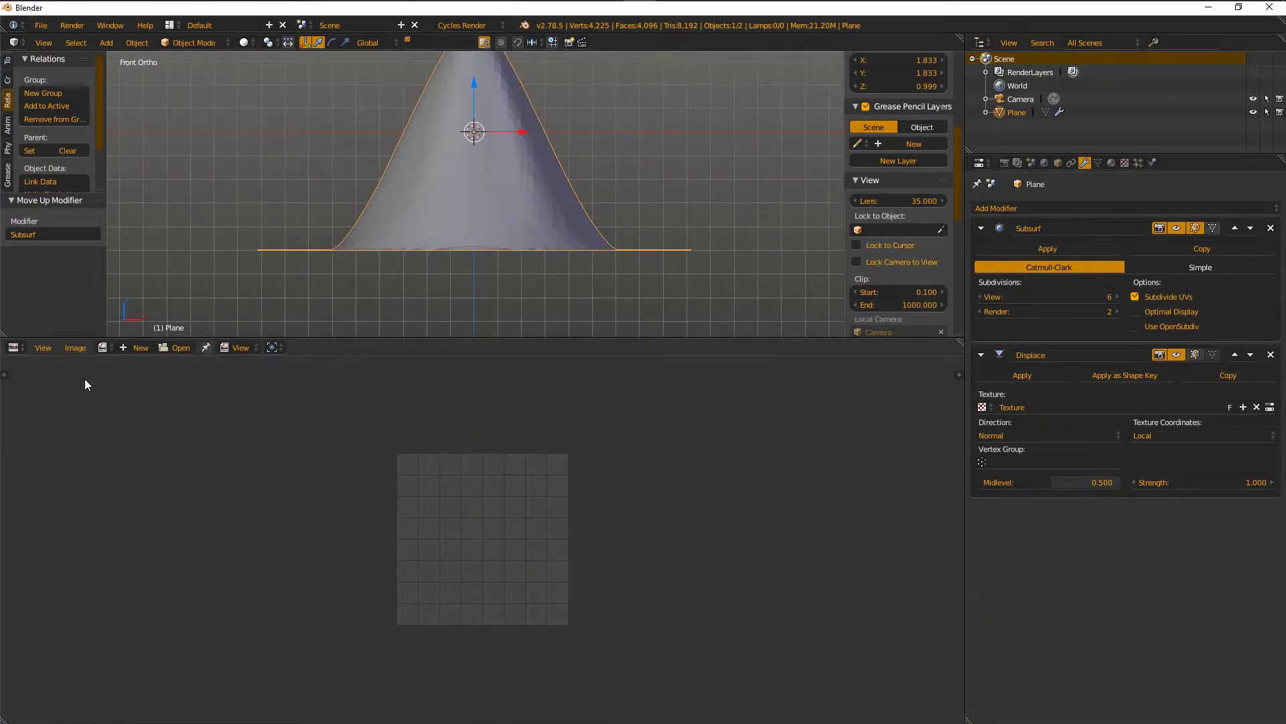
# - Display circular.jpg in the UV/Image Editor to compare its gradient with the displaced plane's profile
pyautogui.click(106, 352)
pyautogui.click(126, 365)
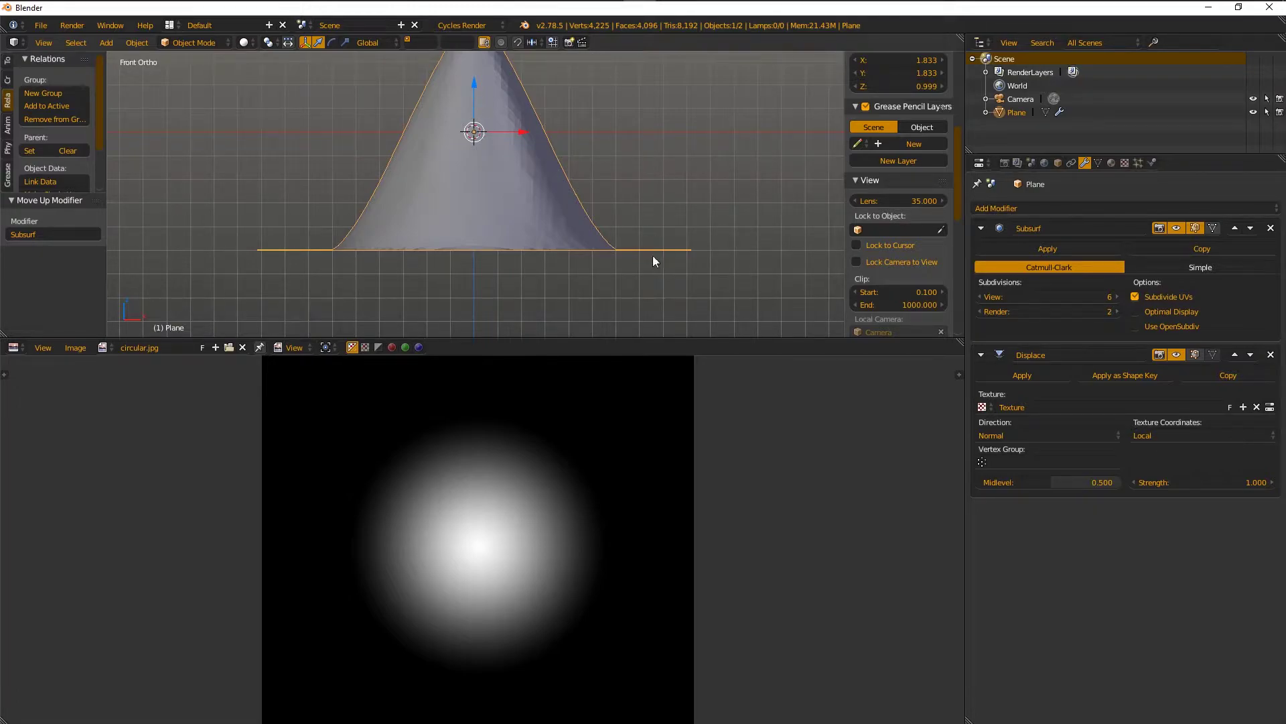
pyautogui.scroll(-2, 634, 251)
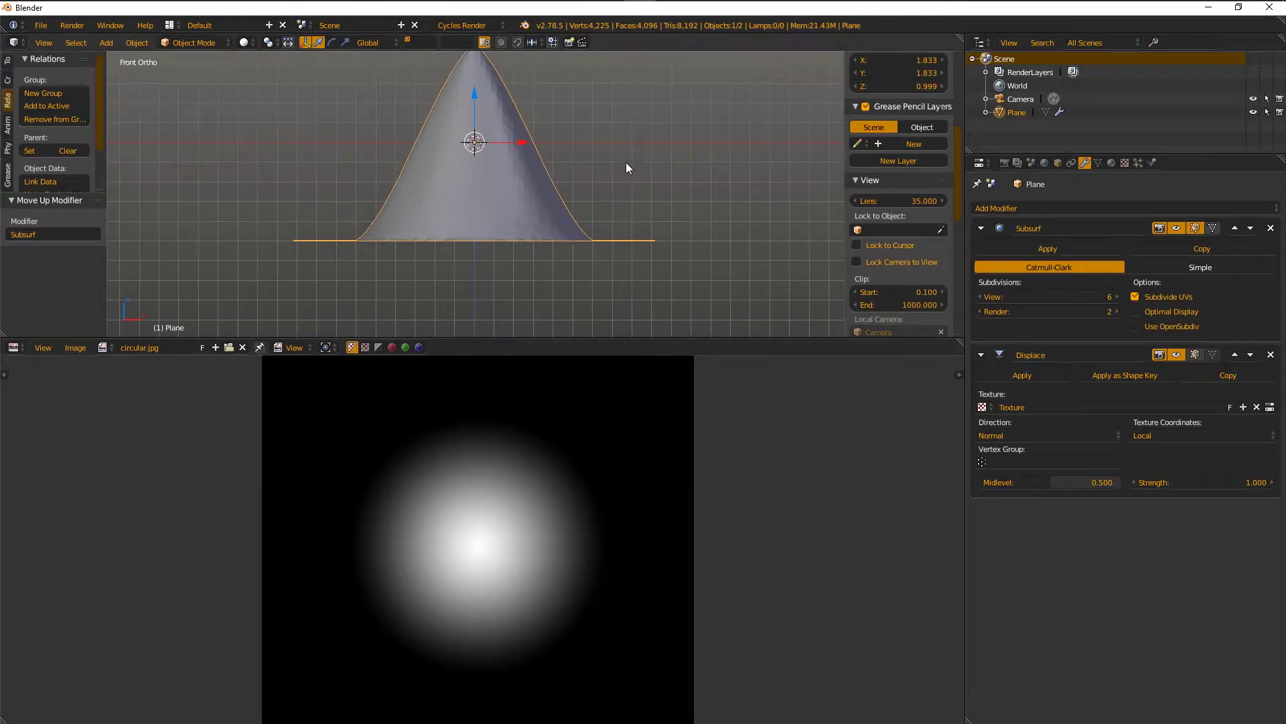
# - Test the plane's Displace Midlevel at 1.000 and 0.000, leave it at 0.434, and examine the shape in perspective
pyautogui.keyDown('shift'); pyautogui.moveTo(626, 162); pyautogui.dragTo(624, 200, button='middle'); pyautogui.keyUp('shift')
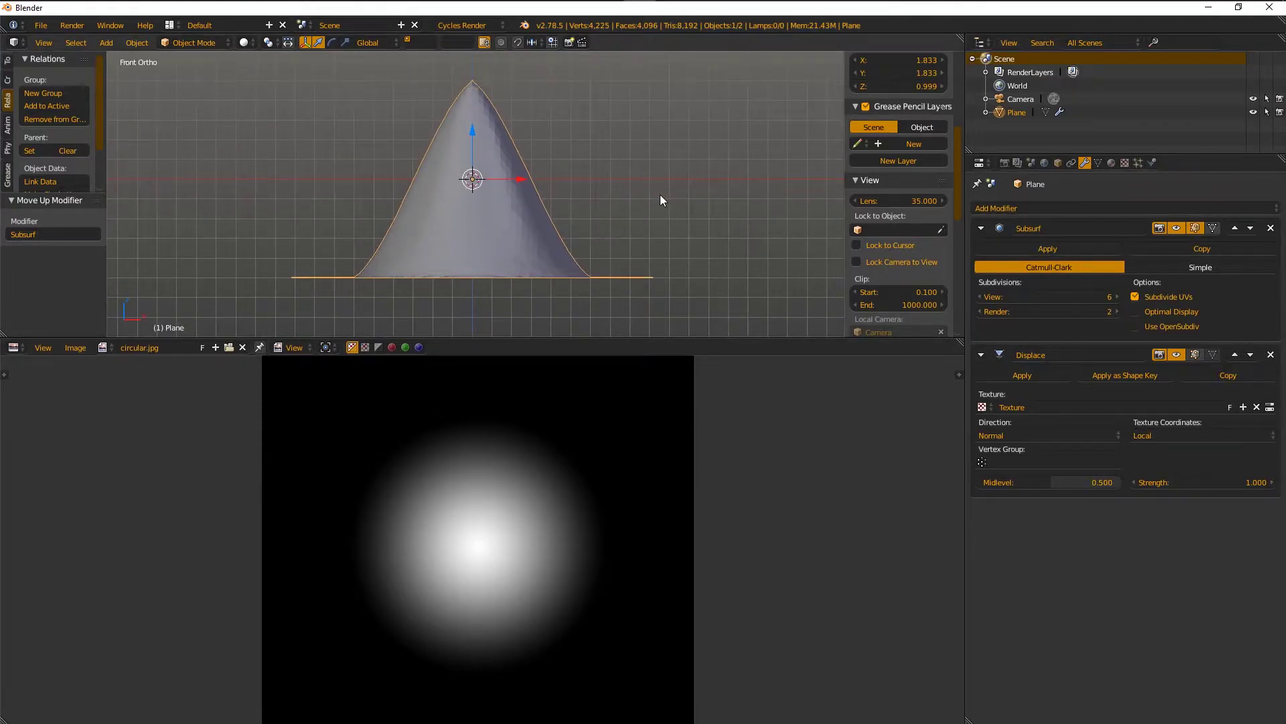
pyautogui.keyDown('shift'); pyautogui.moveTo(660, 195); pyautogui.dragTo(658, 197, button='middle'); pyautogui.keyUp('shift')
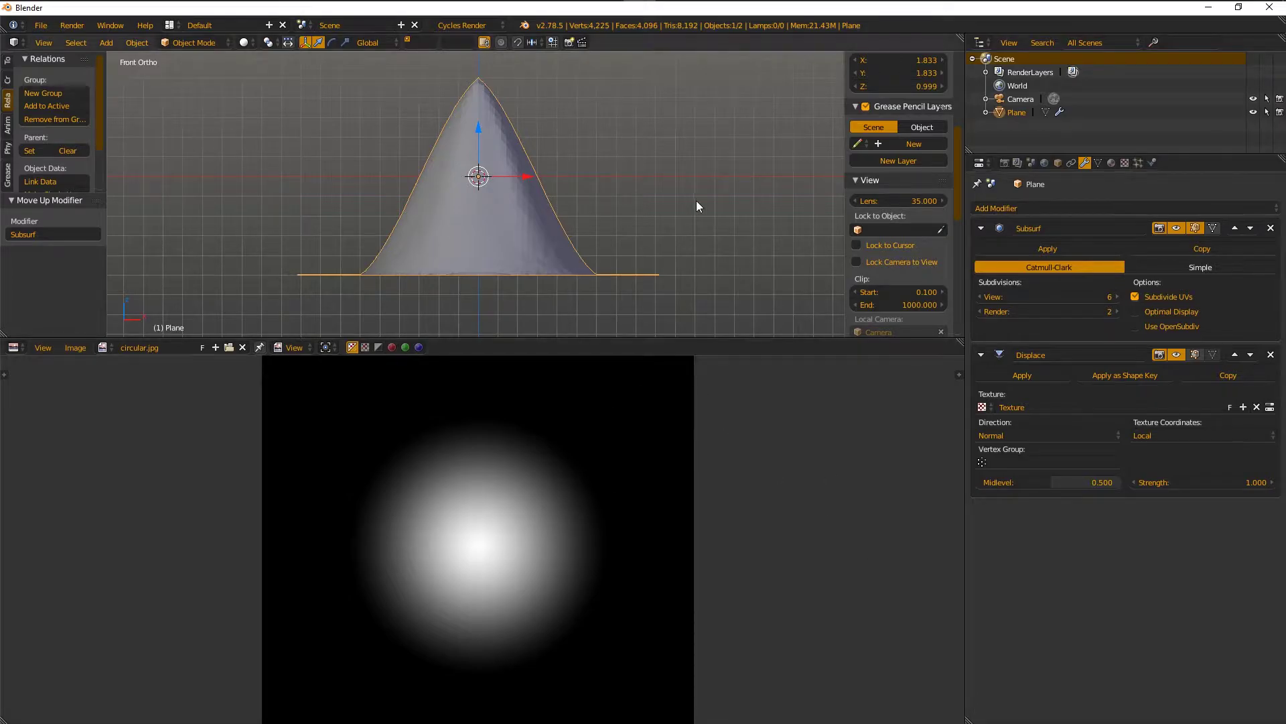
pyautogui.scroll(-1, 697, 199)
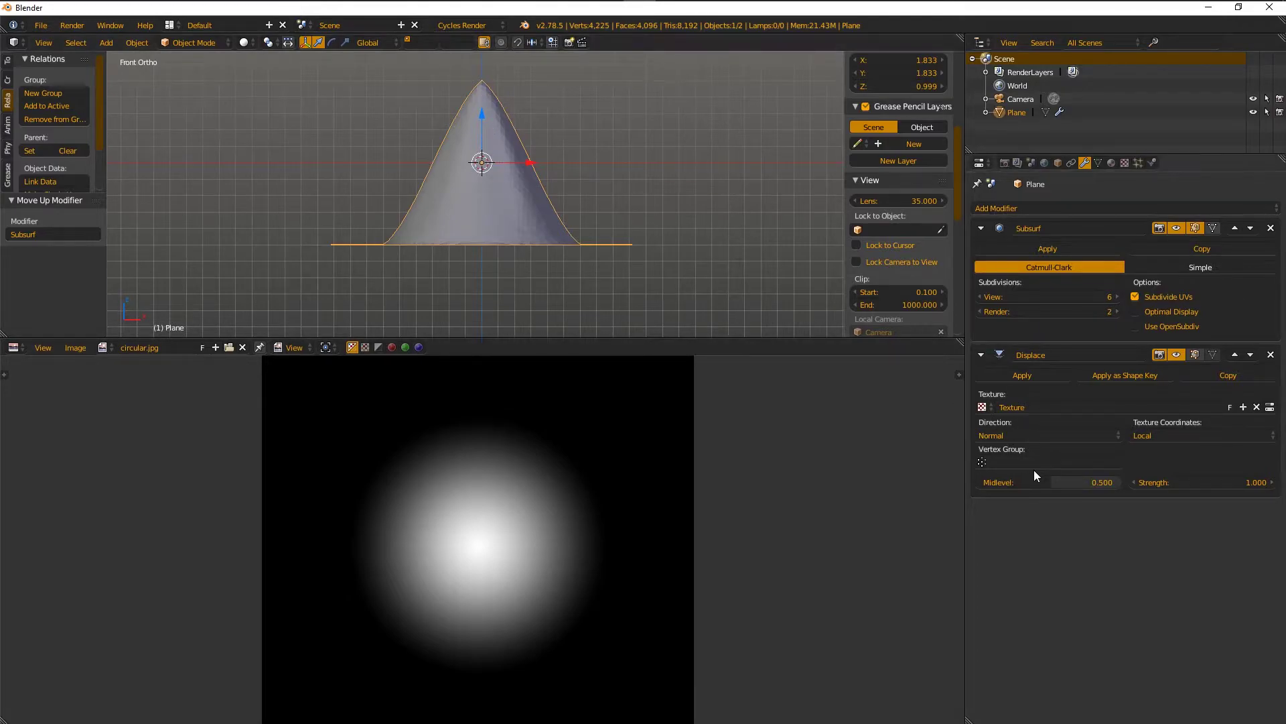
pyautogui.moveTo(1050, 484); pyautogui.dragTo(1219, 484)
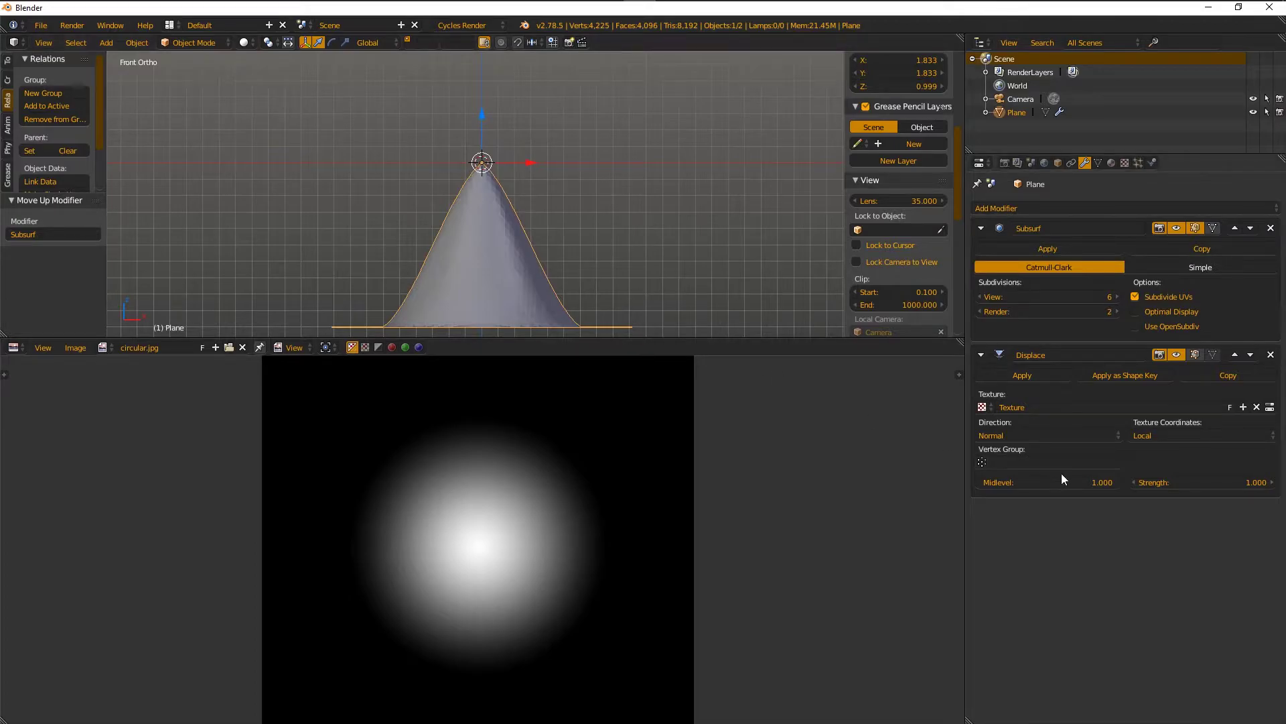
pyautogui.moveTo(1045, 482); pyautogui.dragTo(950, 485)
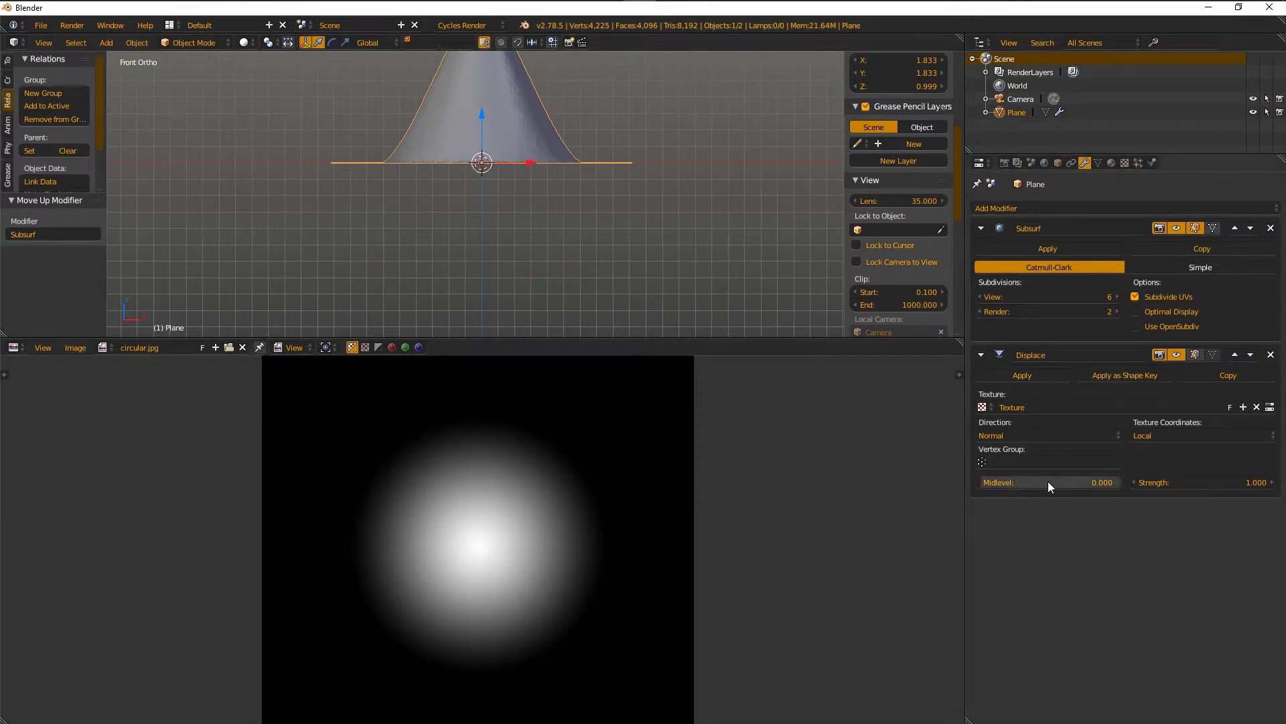
pyautogui.moveTo(1048, 483); pyautogui.dragTo(1098, 483)
pyautogui.moveTo(630, 210); pyautogui.dragTo(608, 223, button='middle')
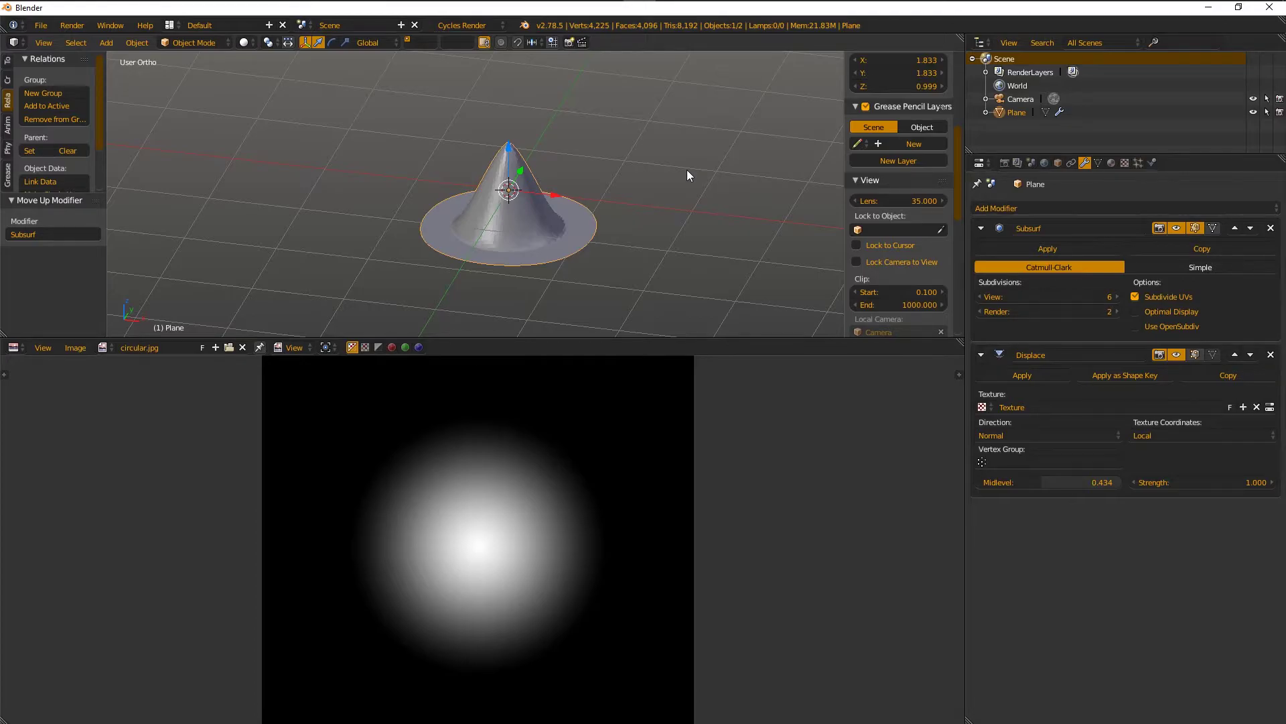
# - Switch to ZBrush and raise the goblin sculpt to subdivision level 7 to show its full detail
pyautogui.moveTo(842, 5)
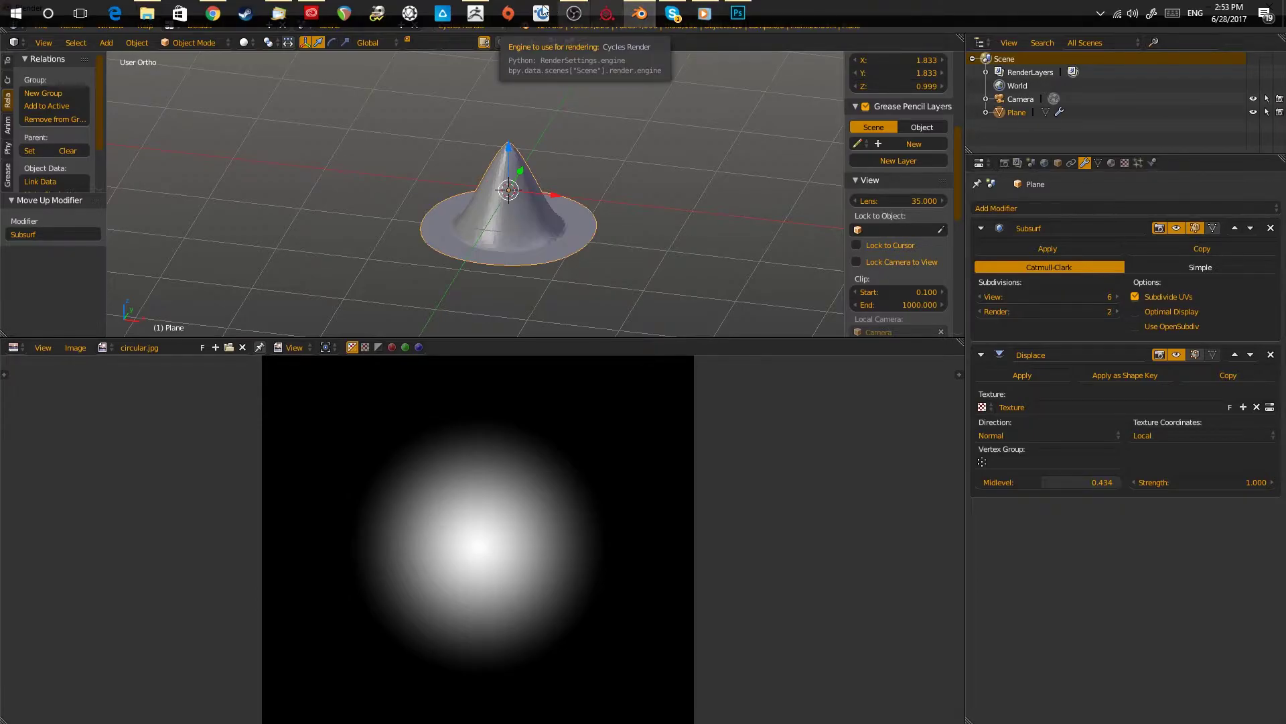
pyautogui.click(476, 4)
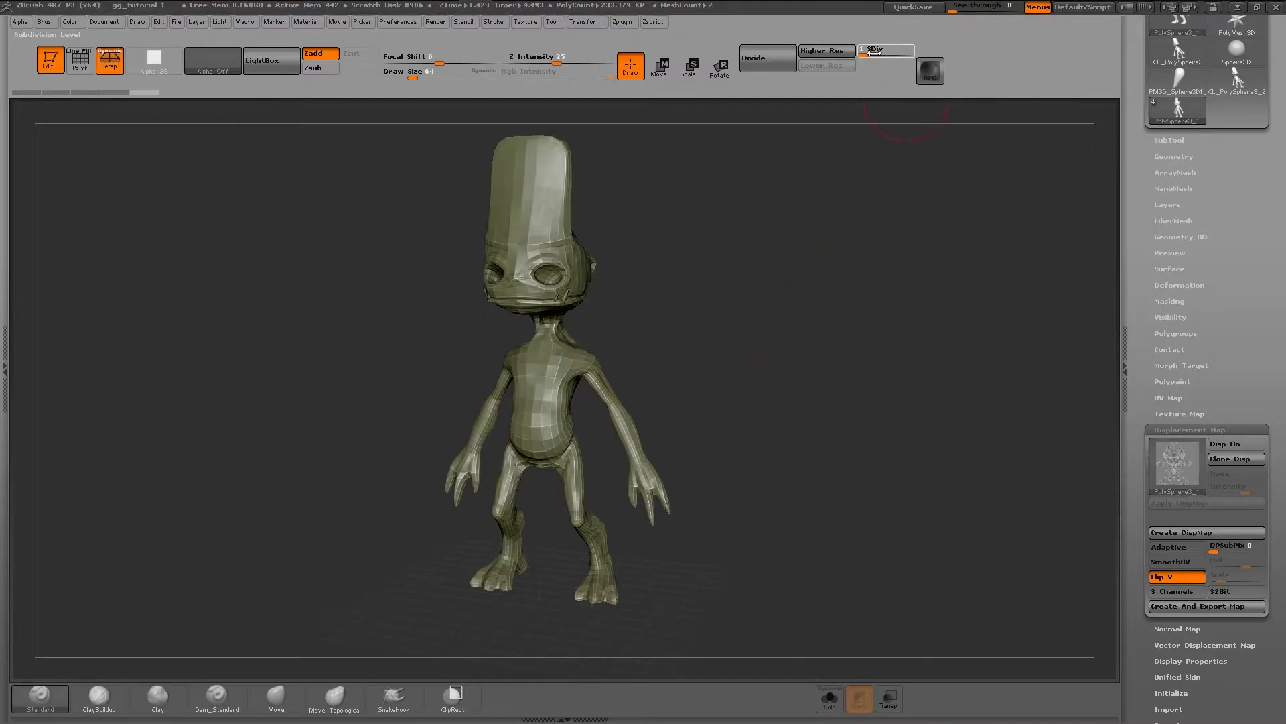
pyautogui.moveTo(893, 51); pyautogui.dragTo(924, 51)
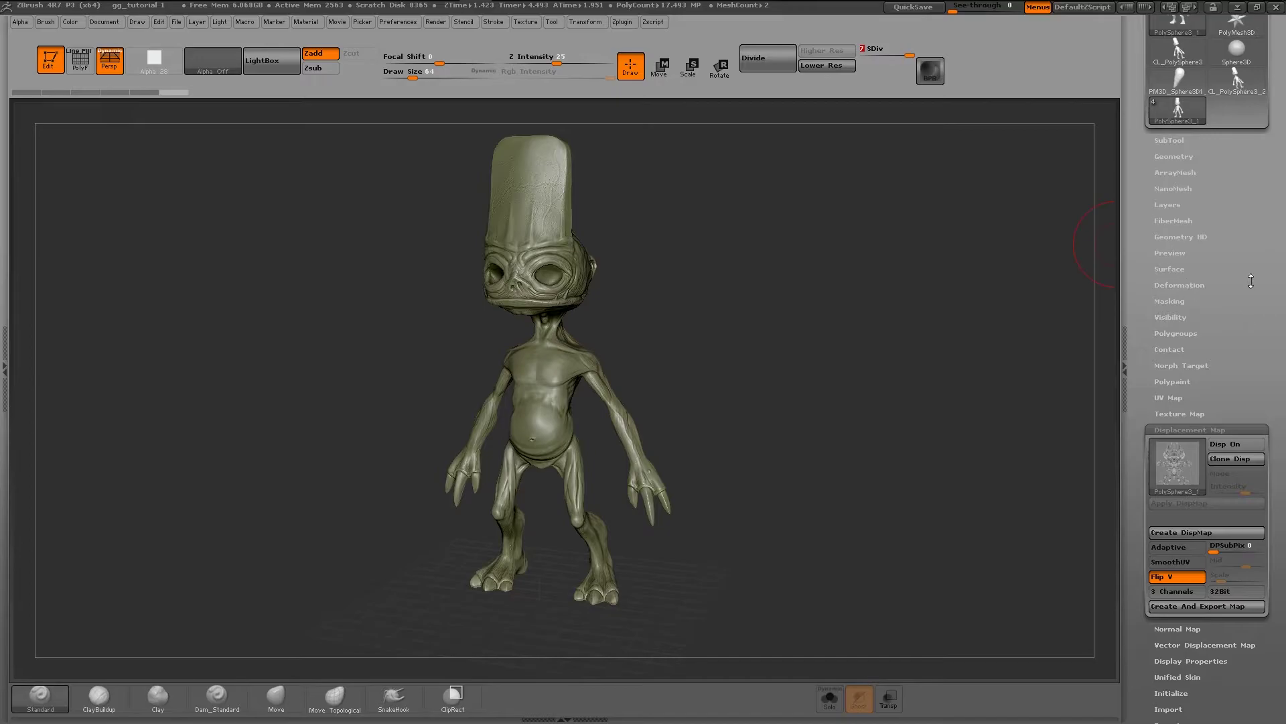
# - Look at the Multi Map Exporter among the ZBrush plugins and return to the Displacement Map settings
pyautogui.moveTo(1250, 278); pyautogui.dragTo(1251, 440)
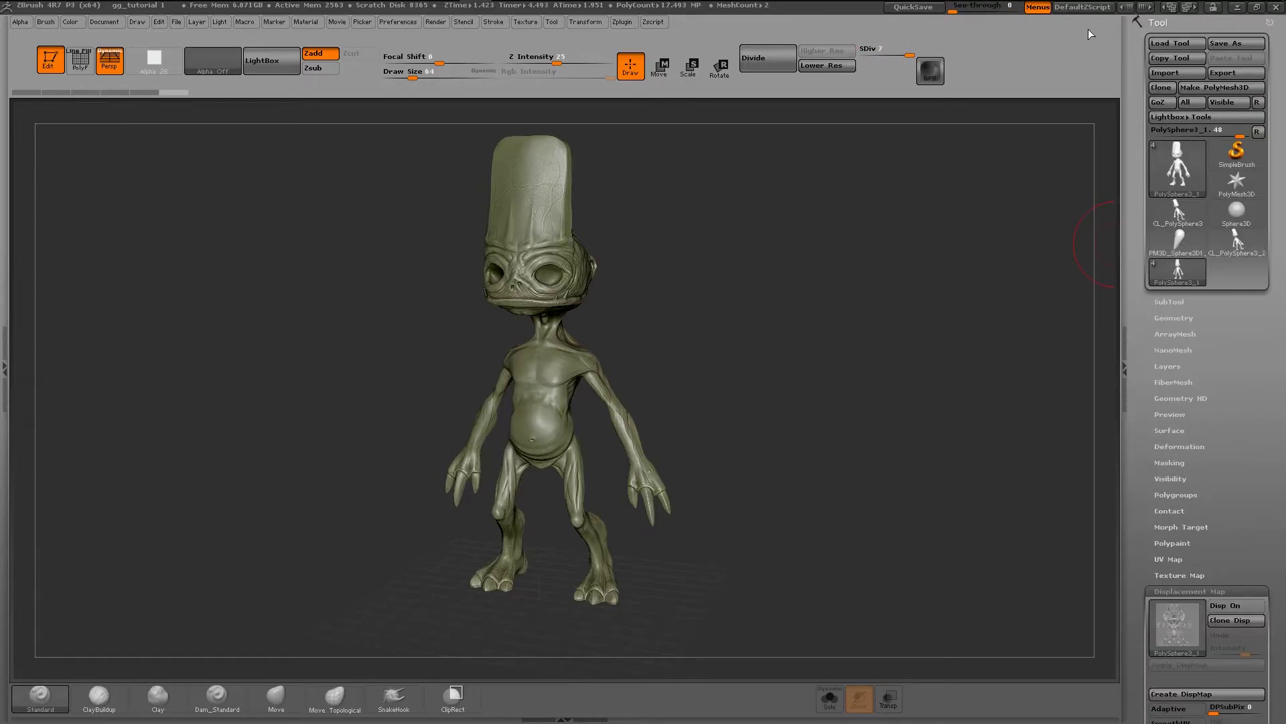
pyautogui.click(623, 24)
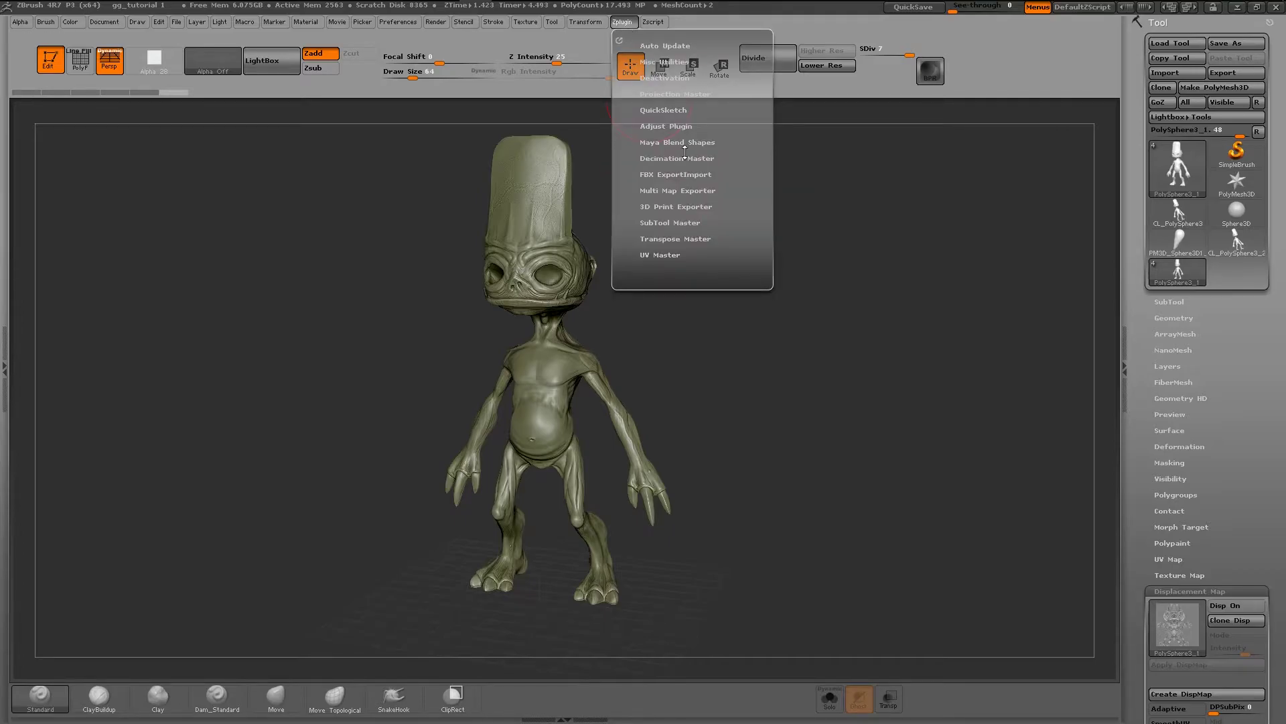
pyautogui.click(676, 192)
pyautogui.click(623, 22)
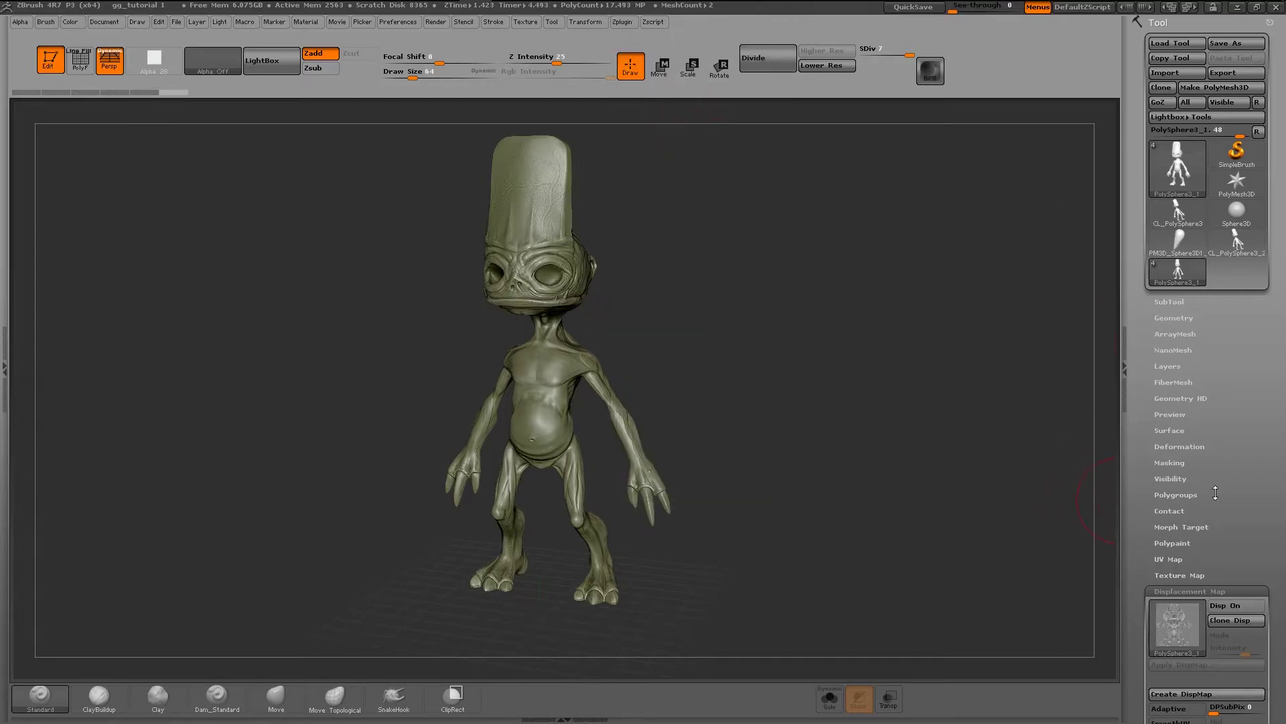
pyautogui.moveTo(1220, 493); pyautogui.dragTo(1236, 274)
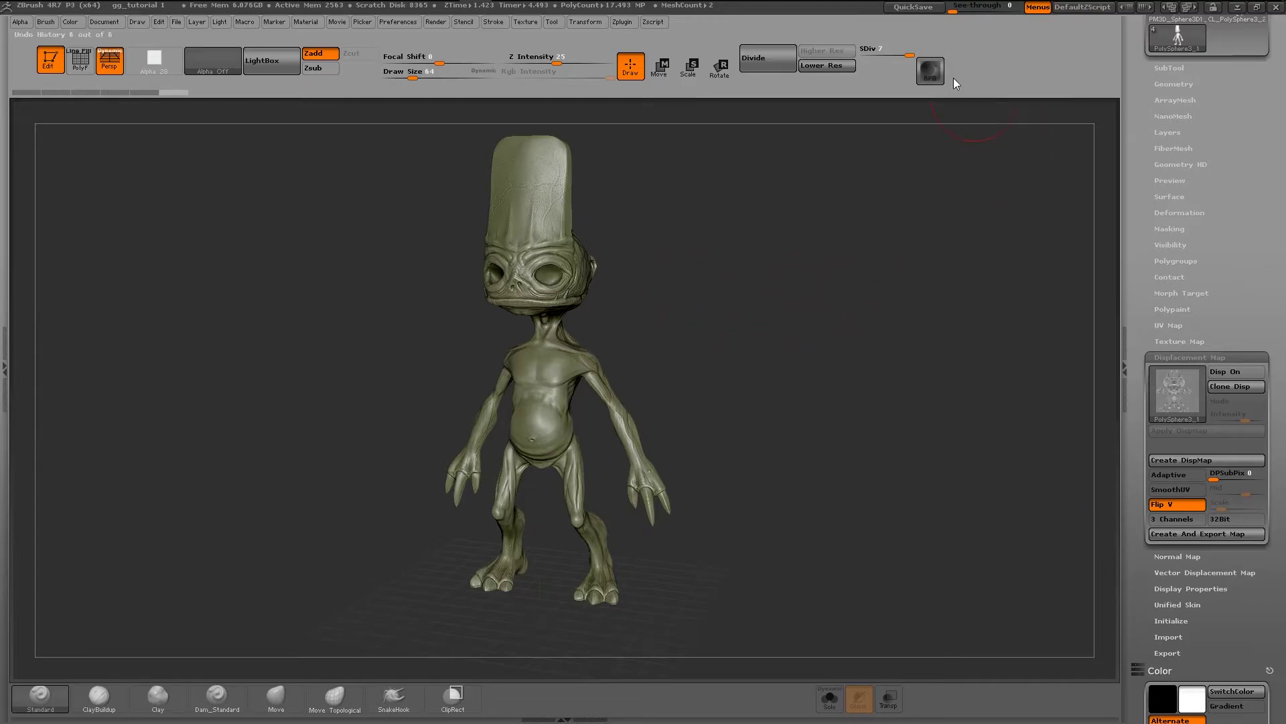
# - Lower the goblin sculpt to subdivision level 1 and review the Displacement Map creation and export options
pyautogui.moveTo(904, 52); pyautogui.dragTo(847, 61)
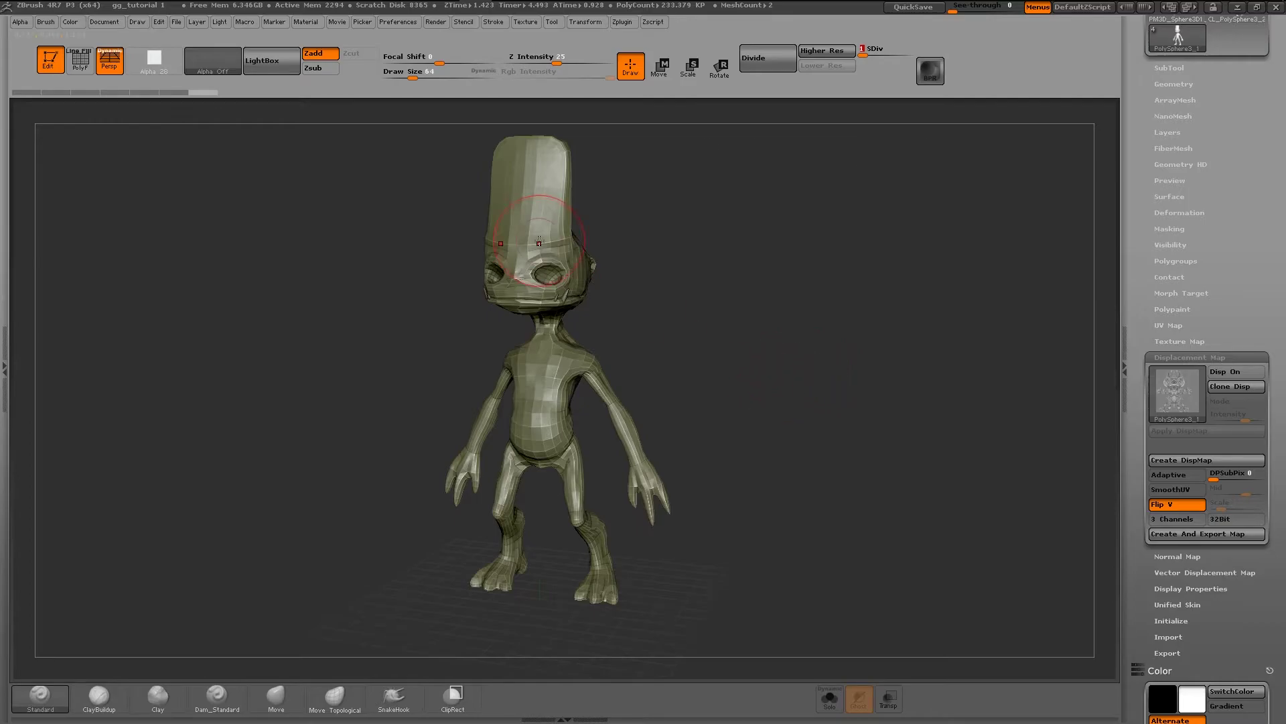
pyautogui.moveTo(881, 322); pyautogui.dragTo(731, 315)
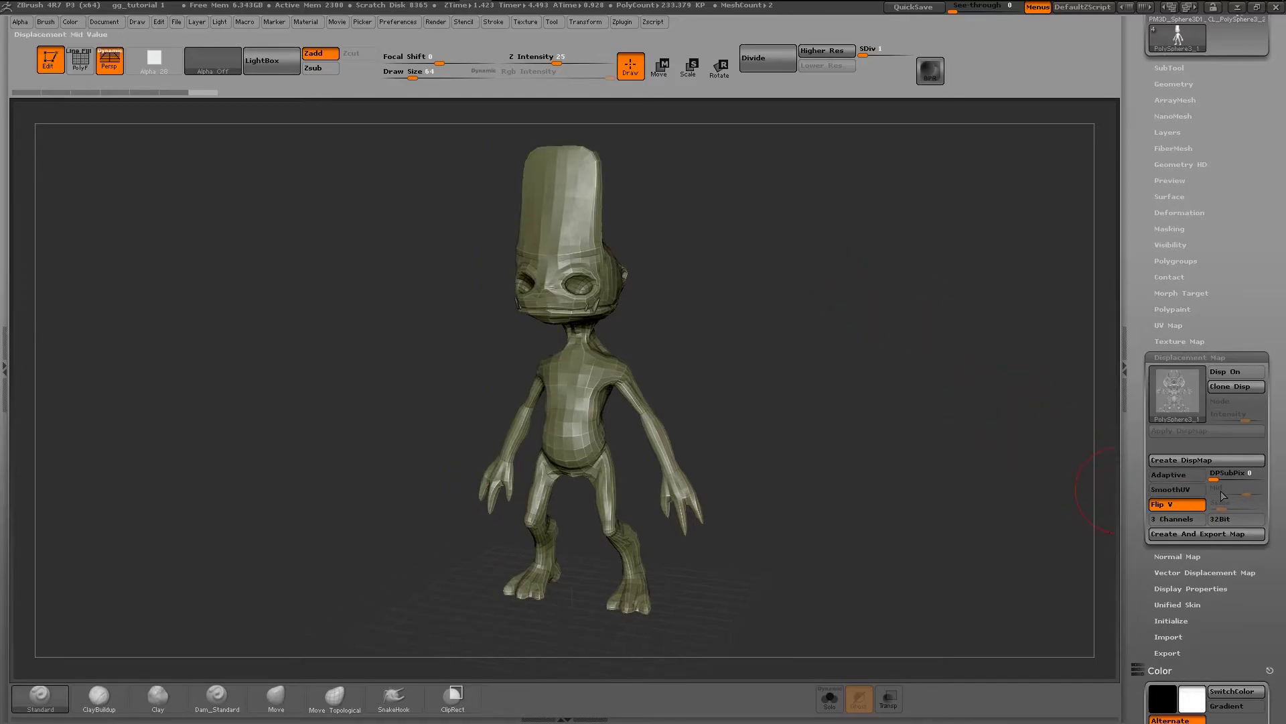
pyautogui.keyDown('alt'); pyautogui.moveTo(758, 357); pyautogui.dragTo(784, 361); pyautogui.keyUp('alt')
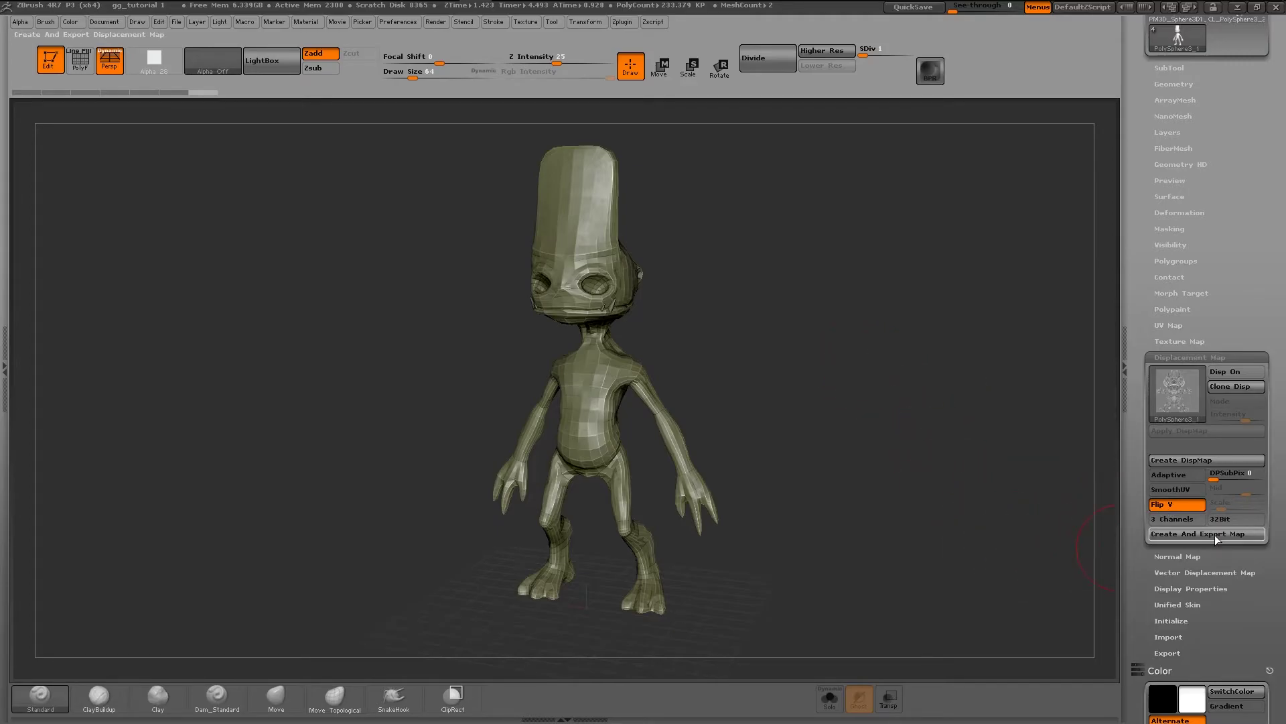
pyautogui.moveTo(1180, 379)
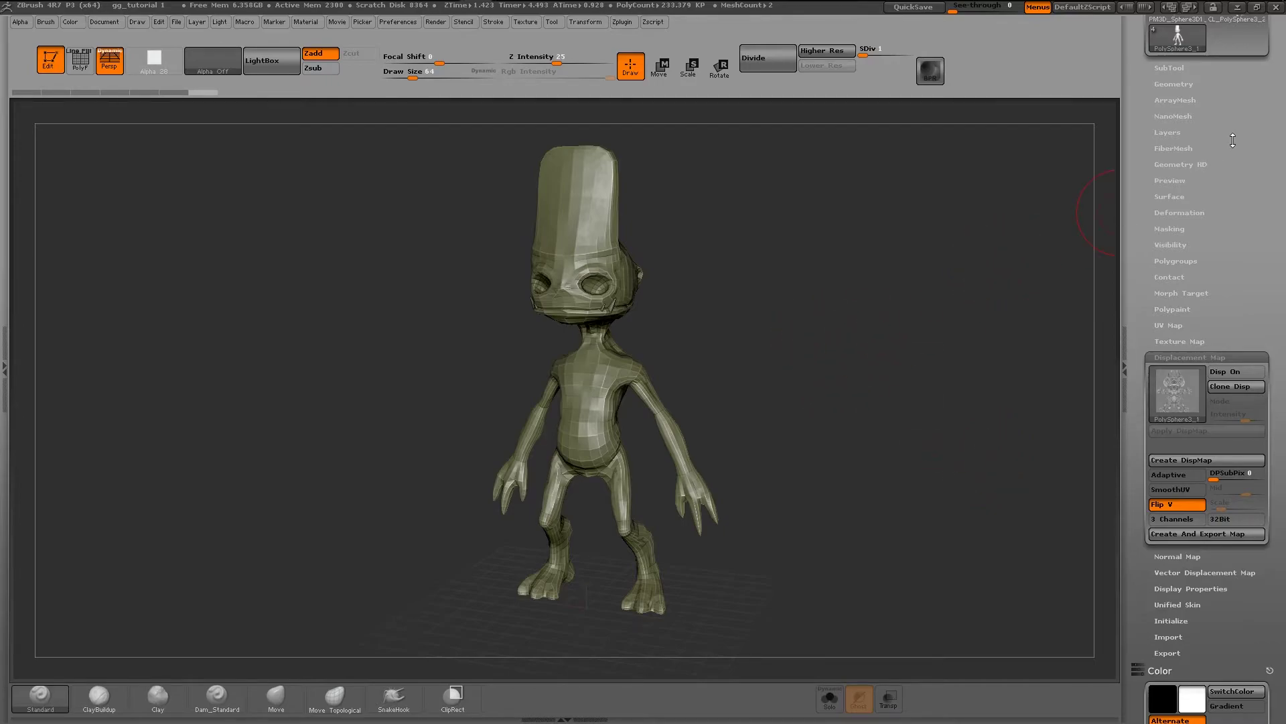
# - Switch back to Blender and open the file "grave goblin for tutorial 1.blend"
pyautogui.moveTo(451, 6)
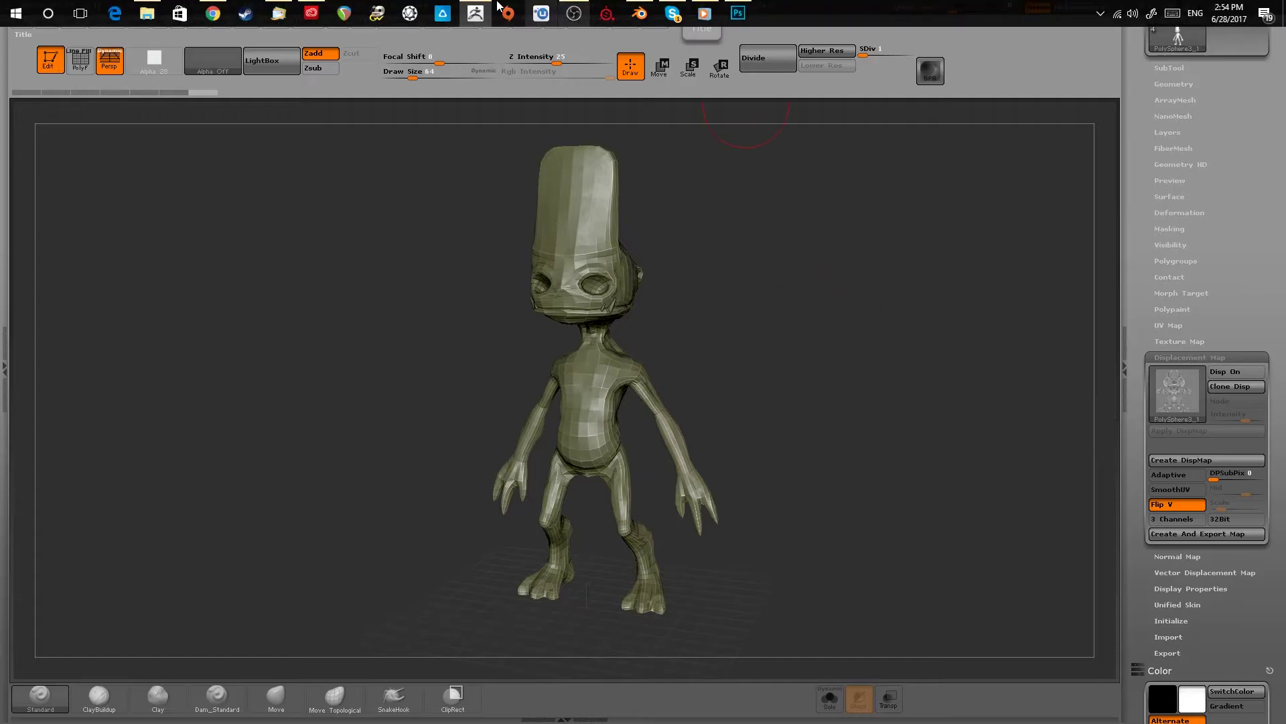
pyautogui.click(639, 13)
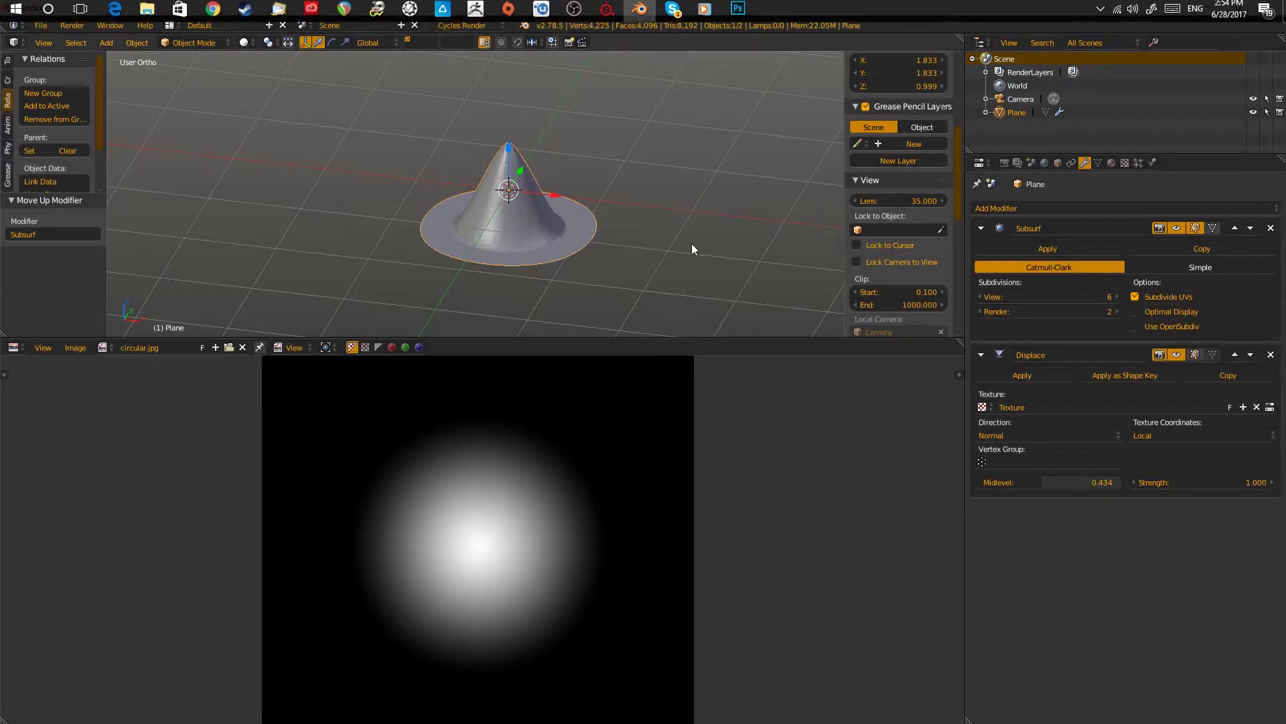
pyautogui.click(38, 26)
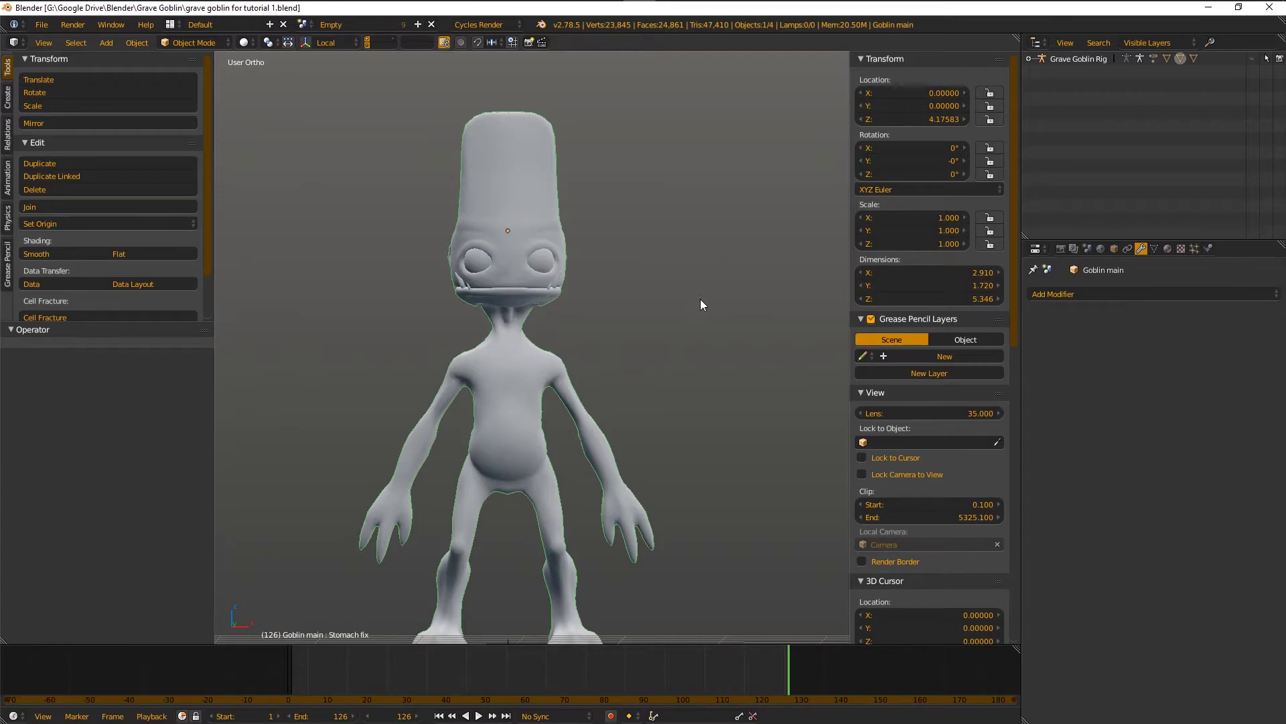
# - Examine the low-poly goblin mesh from several angles in solid and wireframe display
pyautogui.press('KP_Decimal')
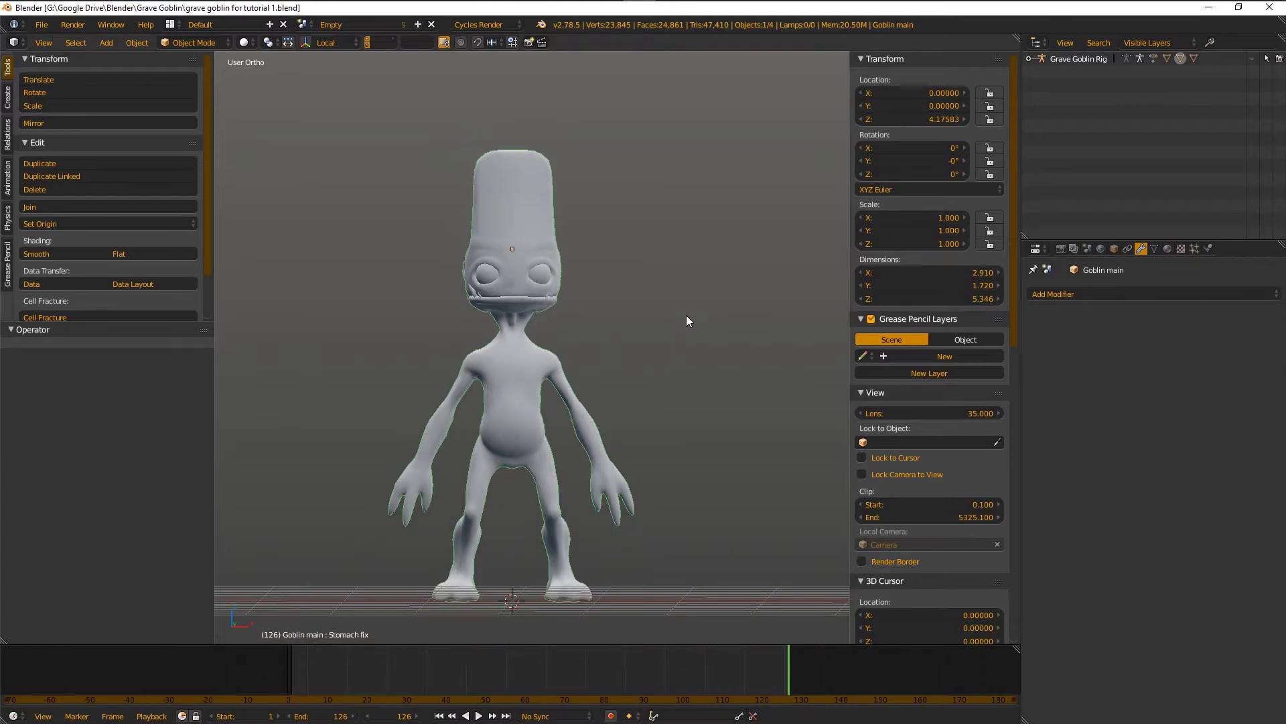
pyautogui.moveTo(705, 266); pyautogui.dragTo(692, 295, button='middle')
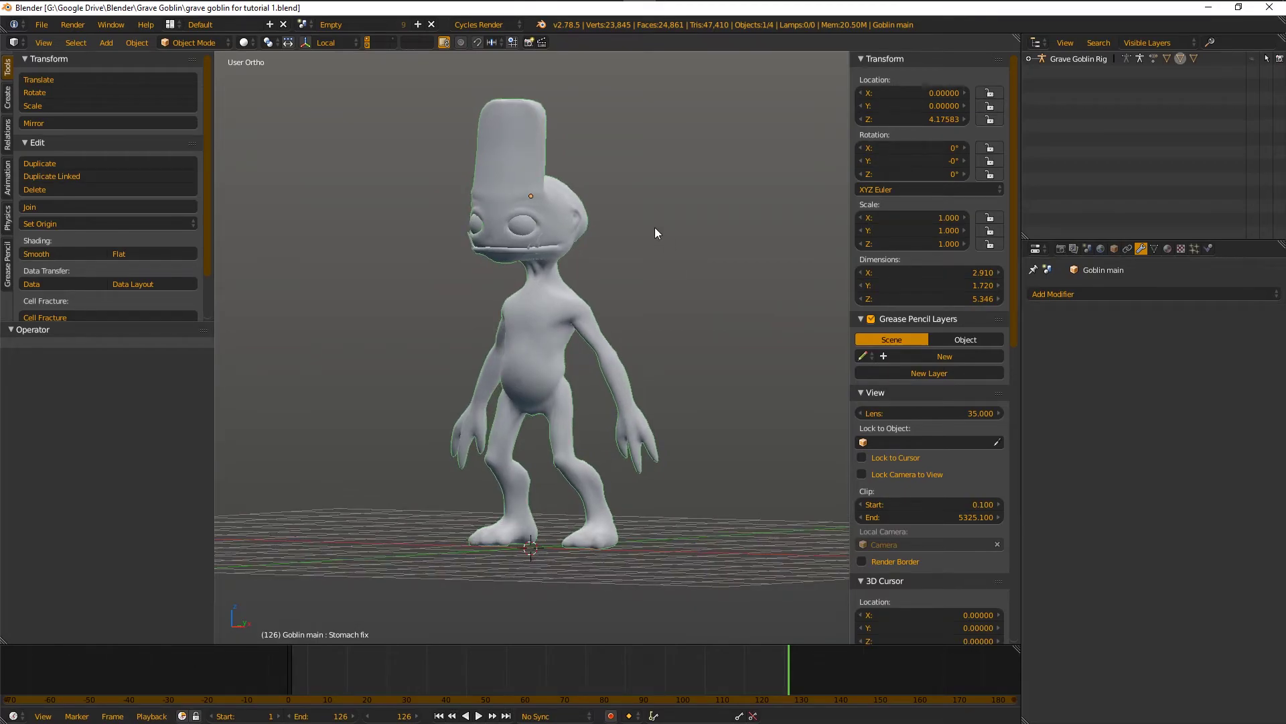
pyautogui.press('z')
pyautogui.moveTo(657, 229); pyautogui.dragTo(663, 240, button='middle')
pyautogui.press('z')
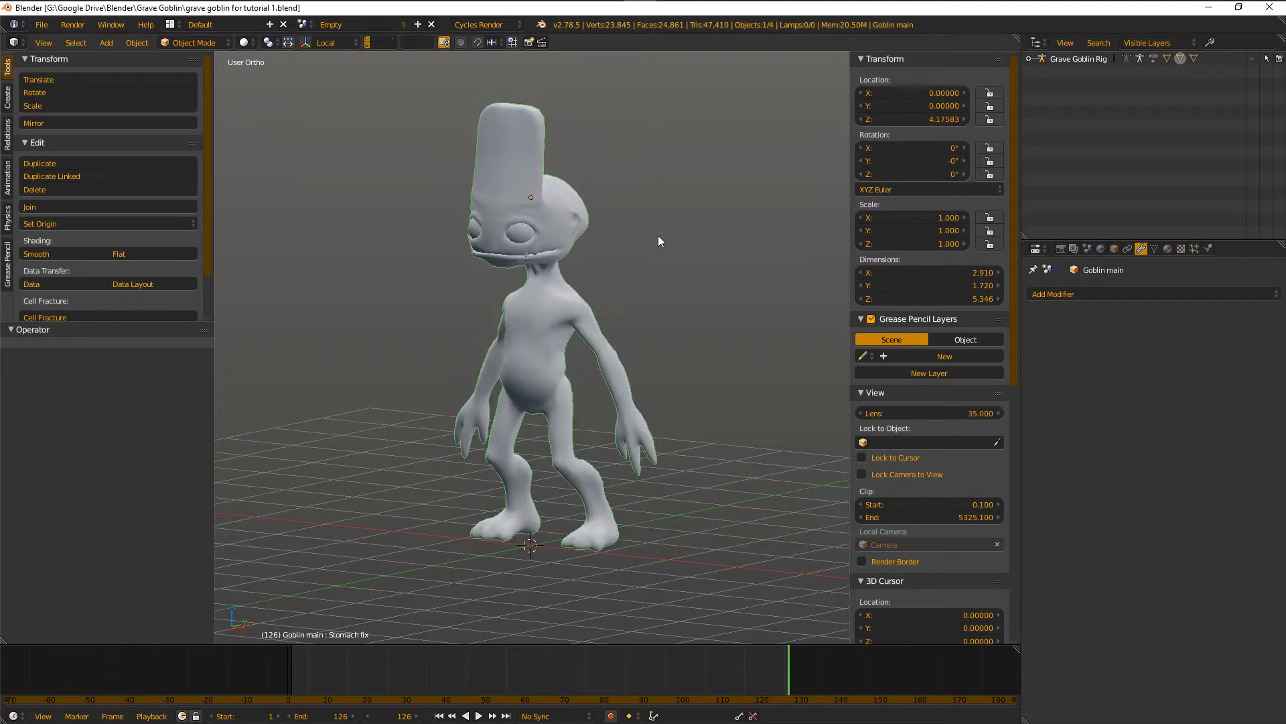
pyautogui.scroll(4, 661, 261)
pyautogui.press('z')
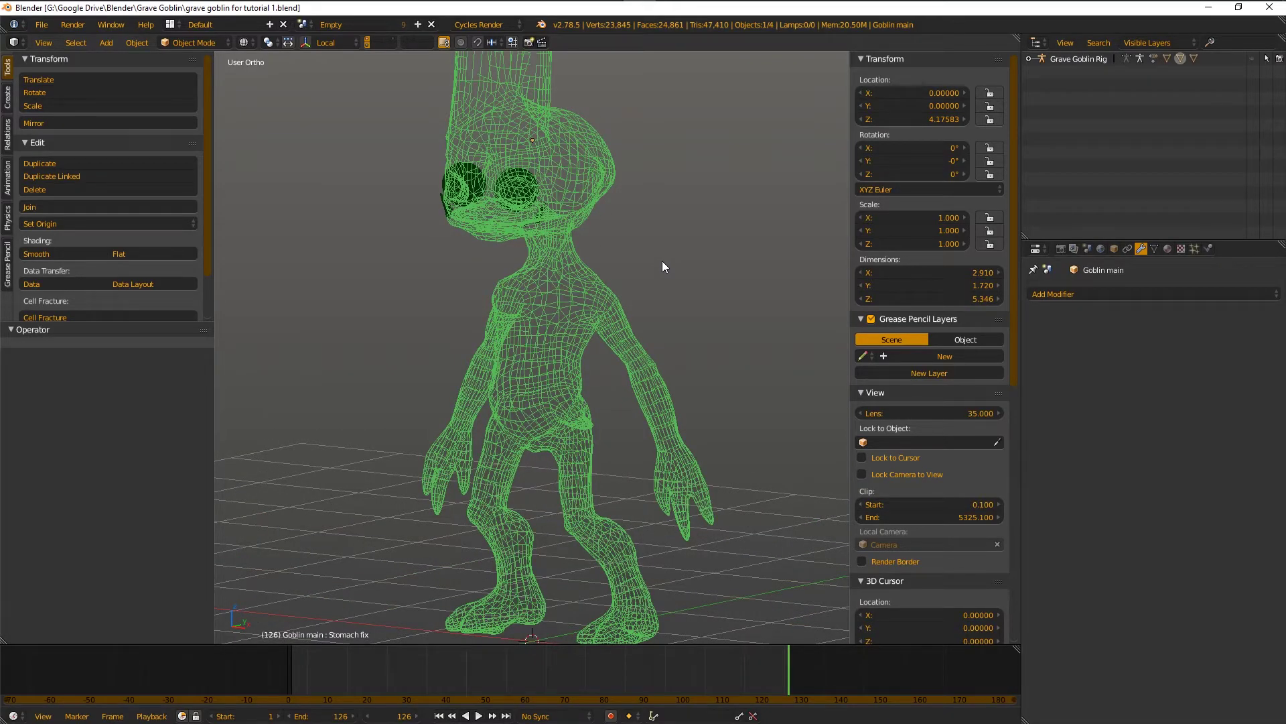
pyautogui.scroll(-2, 662, 266)
pyautogui.press('z')
pyautogui.scroll(-2, 649, 318)
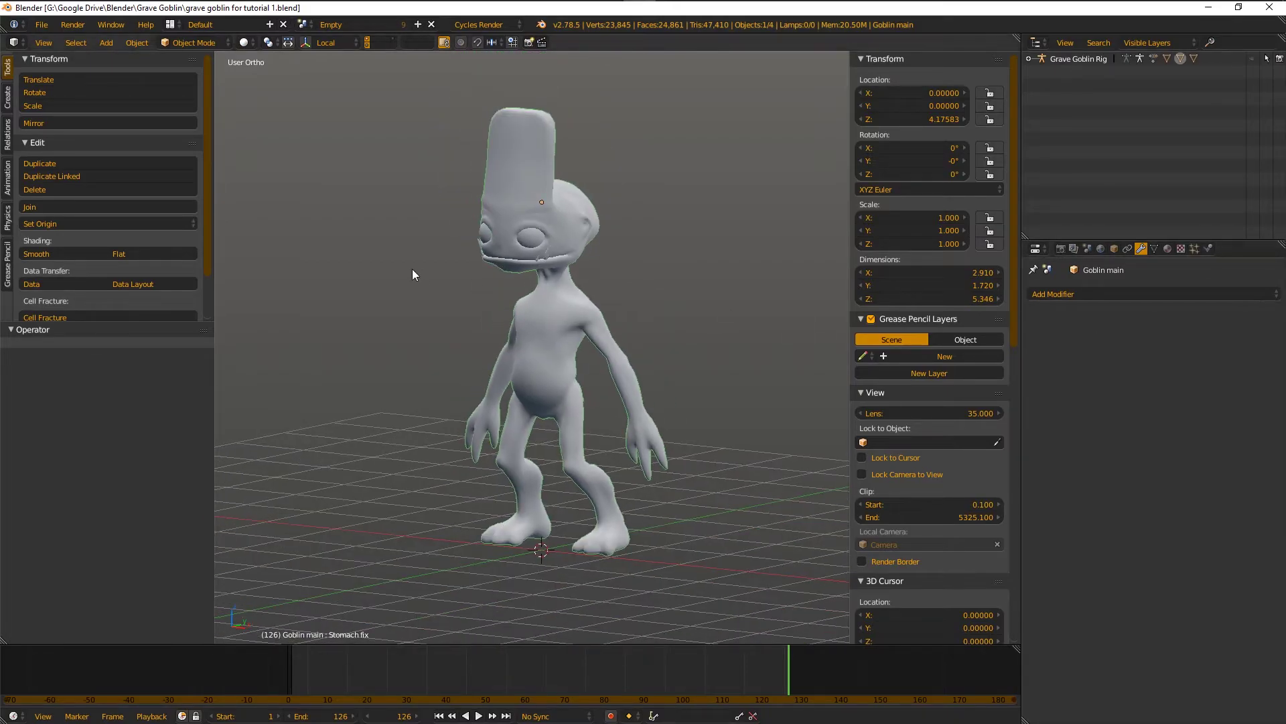
pyautogui.moveTo(412, 268); pyautogui.dragTo(638, 236, button='middle')
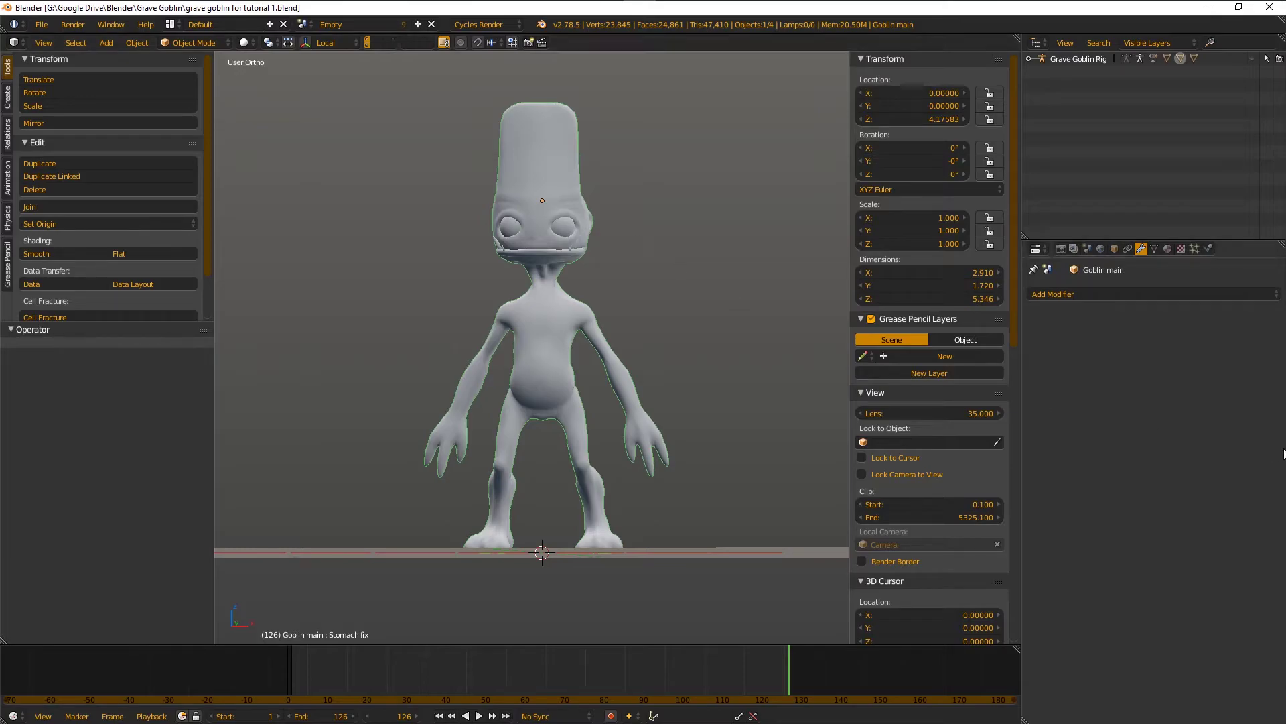
# - Add a Subdivision Surface modifier to Goblin main and disable Simplify in the scene settings
pyautogui.click(1092, 293)
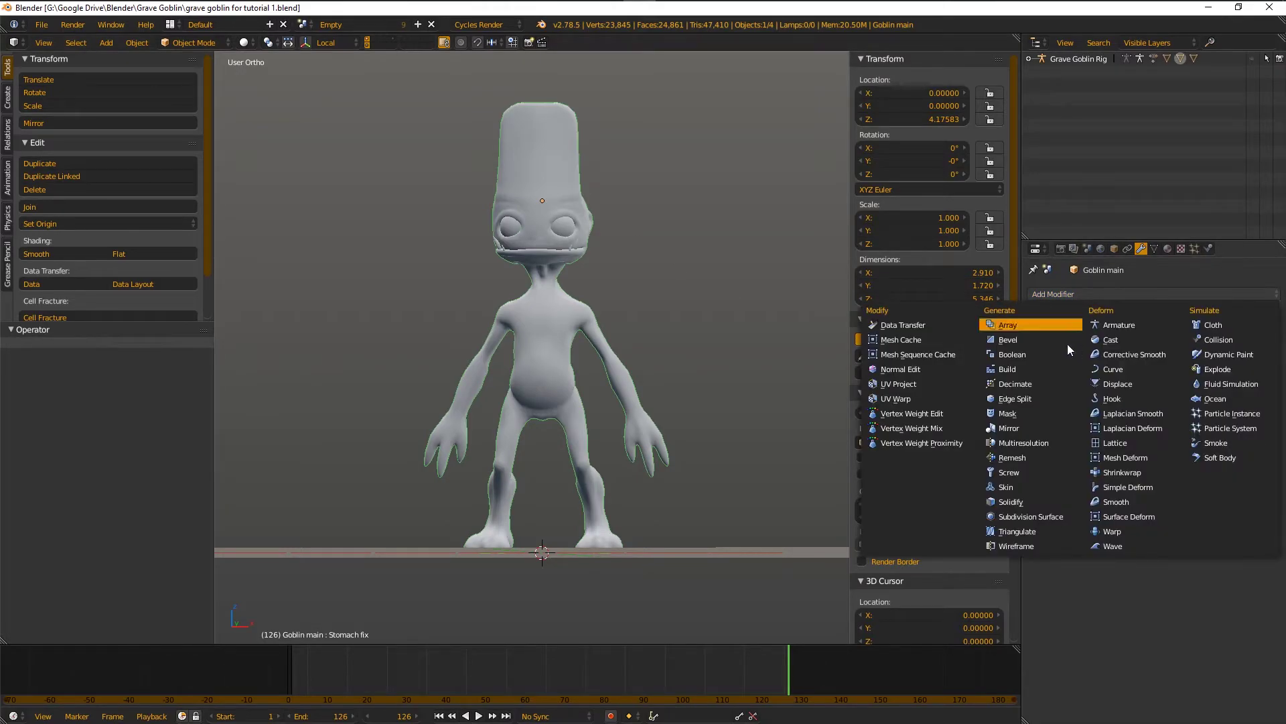
pyautogui.click(1051, 516)
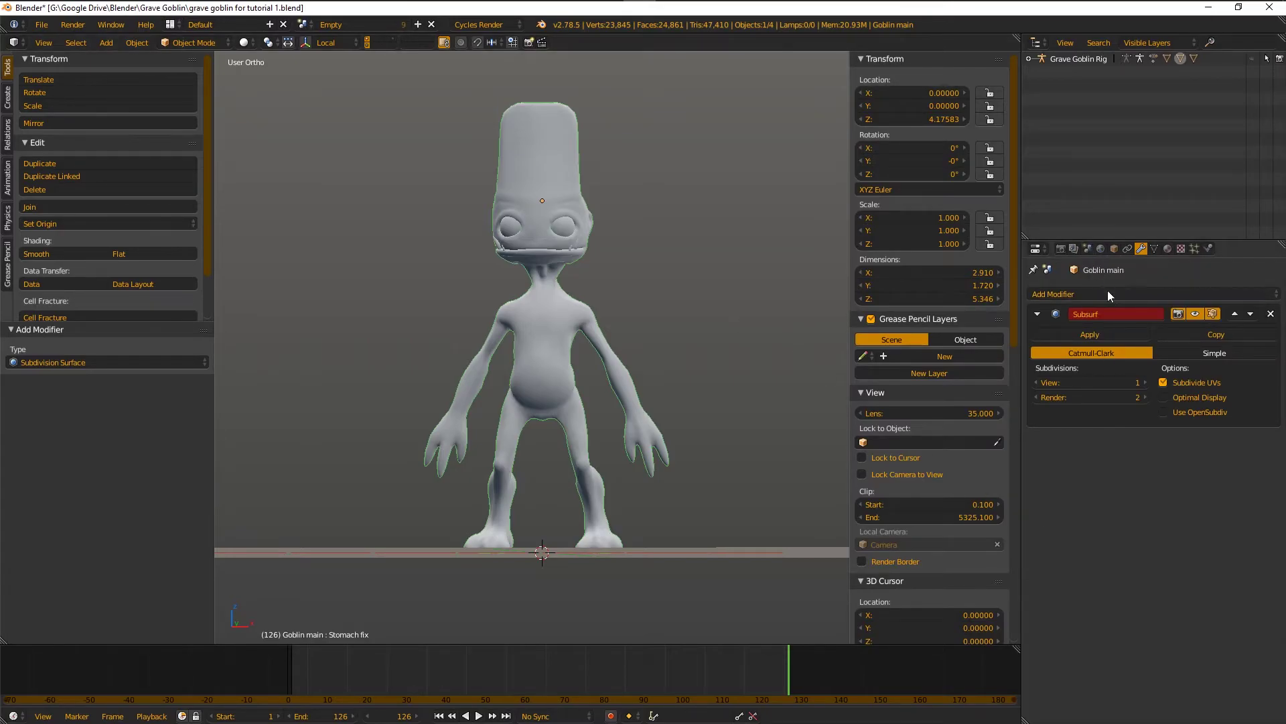
pyautogui.click(1088, 249)
pyautogui.scroll(-3, 1071, 639)
pyautogui.scroll(-3, 1071, 640)
pyautogui.scroll(-1, 1105, 552)
pyautogui.click(1043, 567)
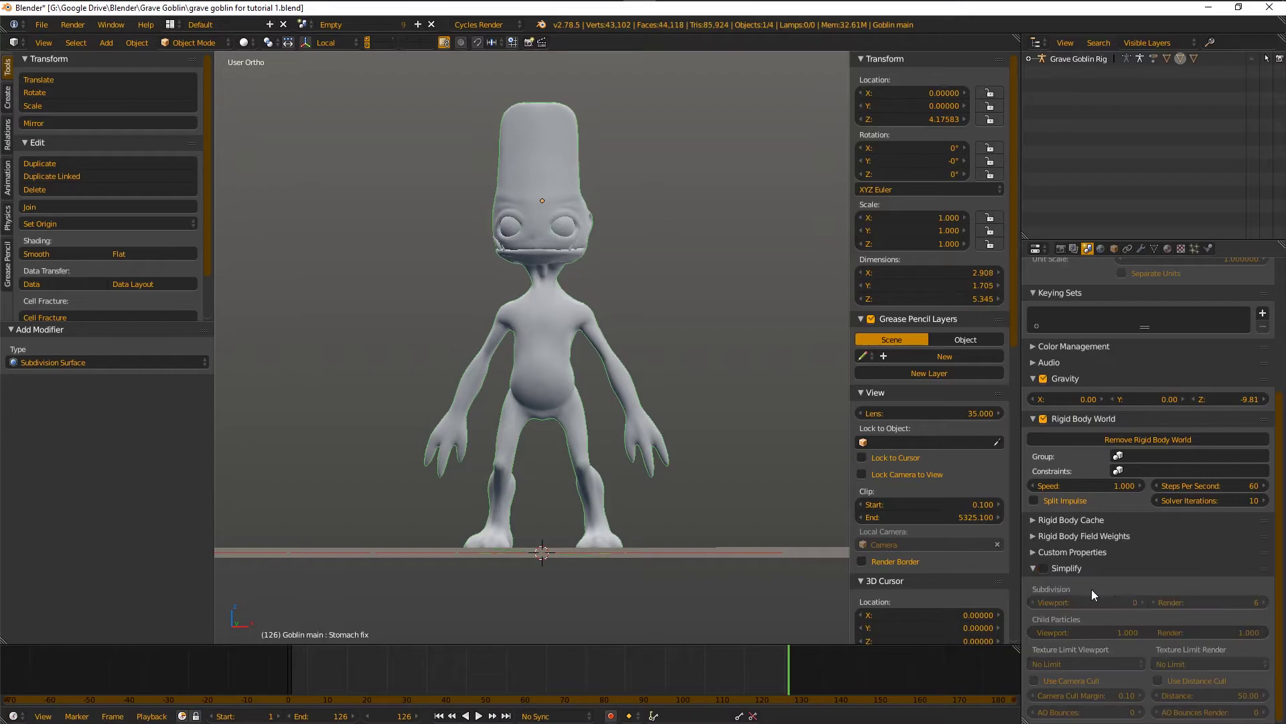
# - Inspect the smoothed goblin and set its Subdivision Surface modifier's View subdivisions to 2
pyautogui.click(1141, 250)
pyautogui.moveTo(694, 240); pyautogui.dragTo(711, 272, button='middle')
pyautogui.scroll(3, 673, 263)
pyautogui.scroll(-3, 673, 263)
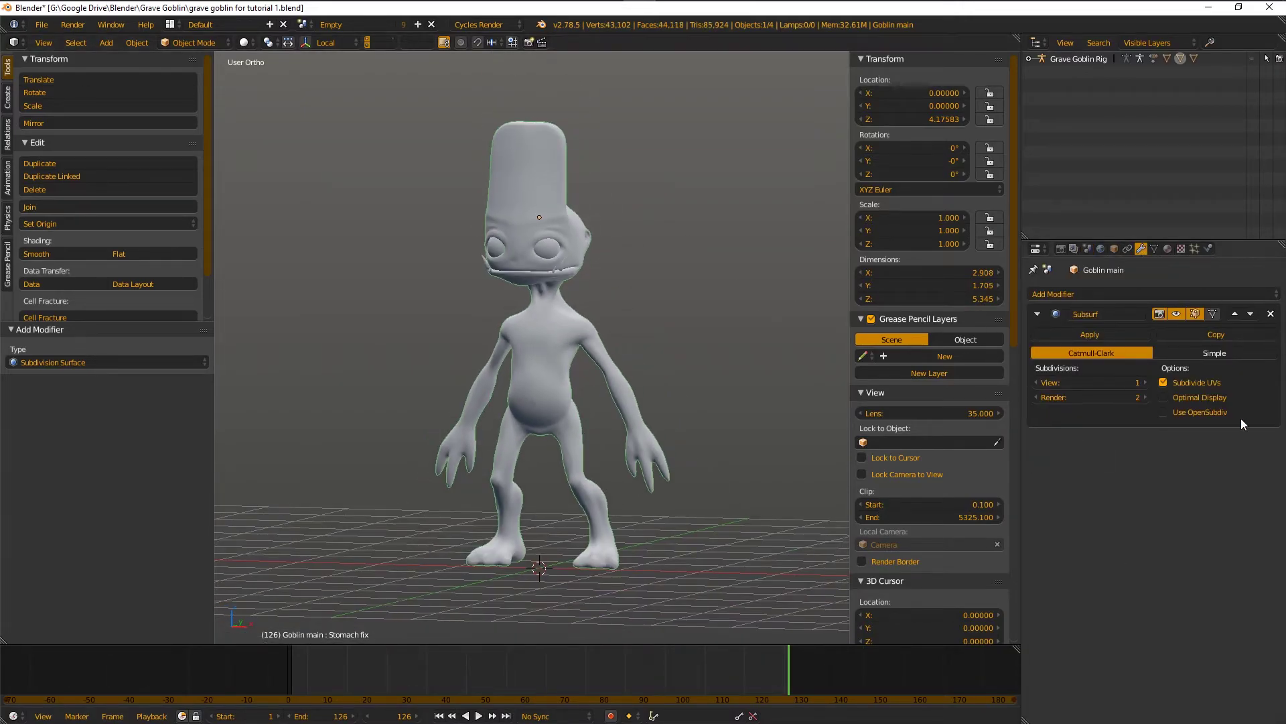
pyautogui.click(1146, 381)
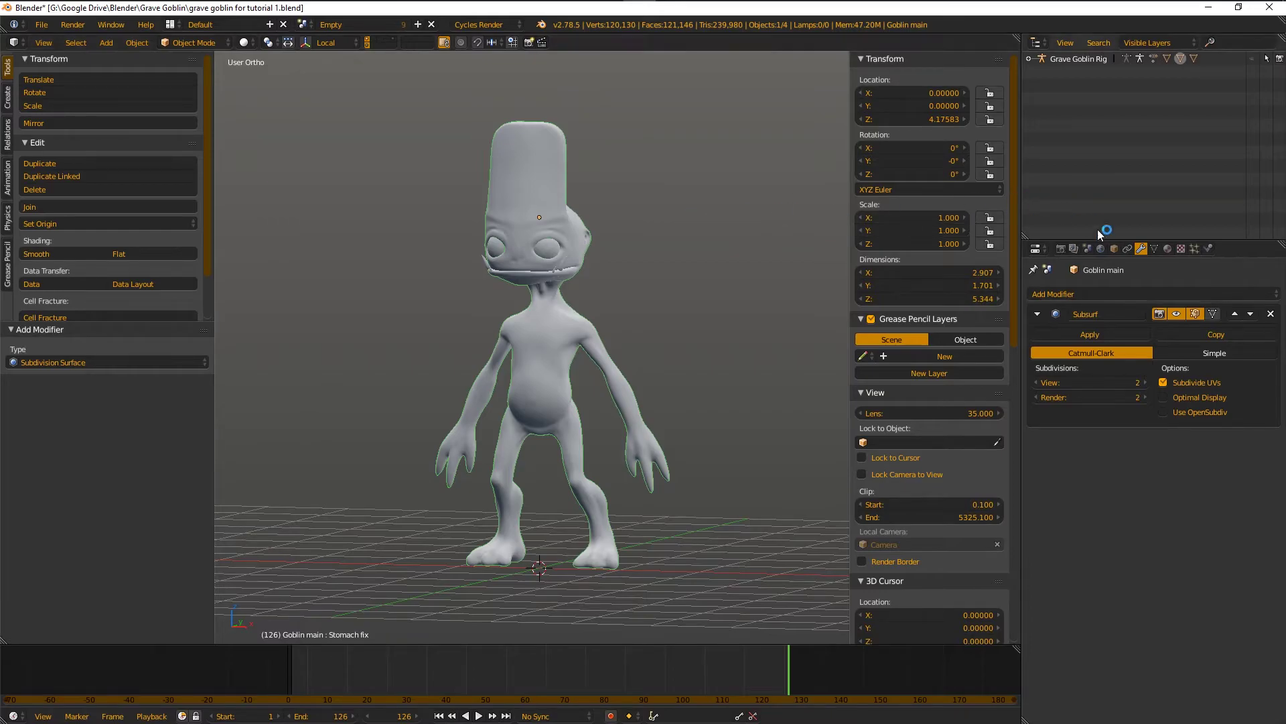
# - Add a Displace modifier below Subsurf on Goblin main and show the goblin in front view
pyautogui.click(1099, 292)
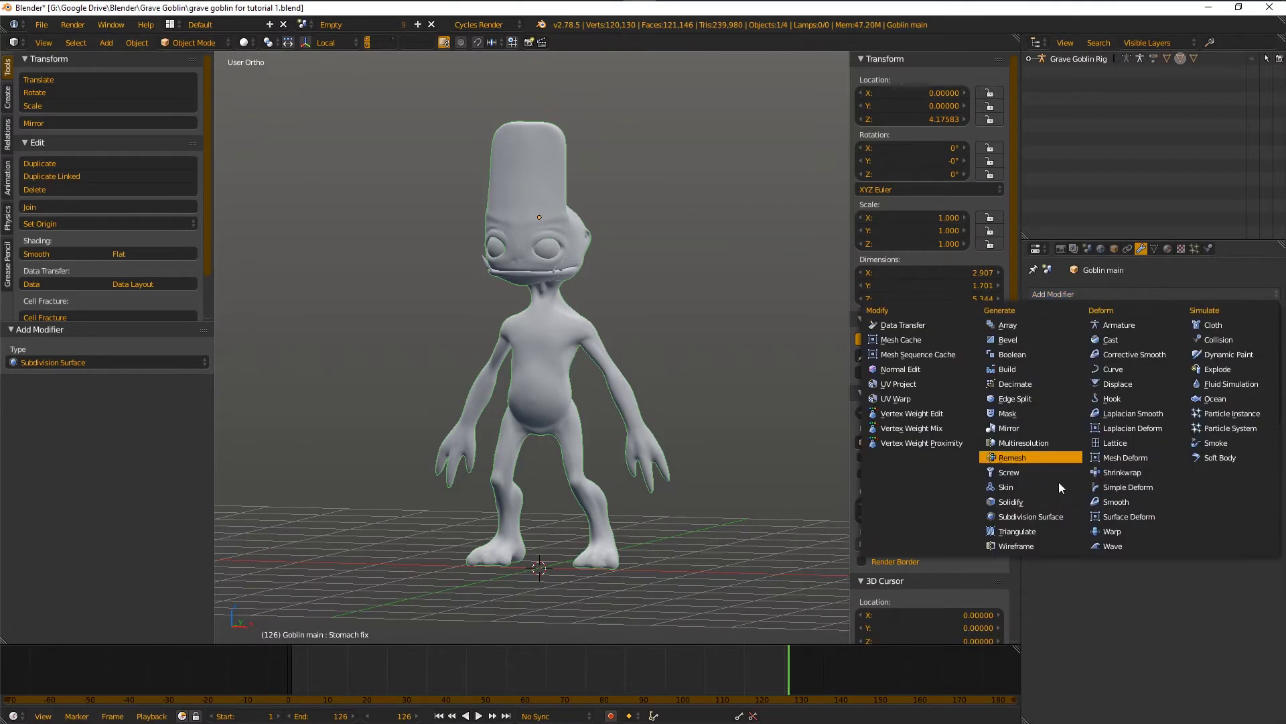
pyautogui.click(1128, 381)
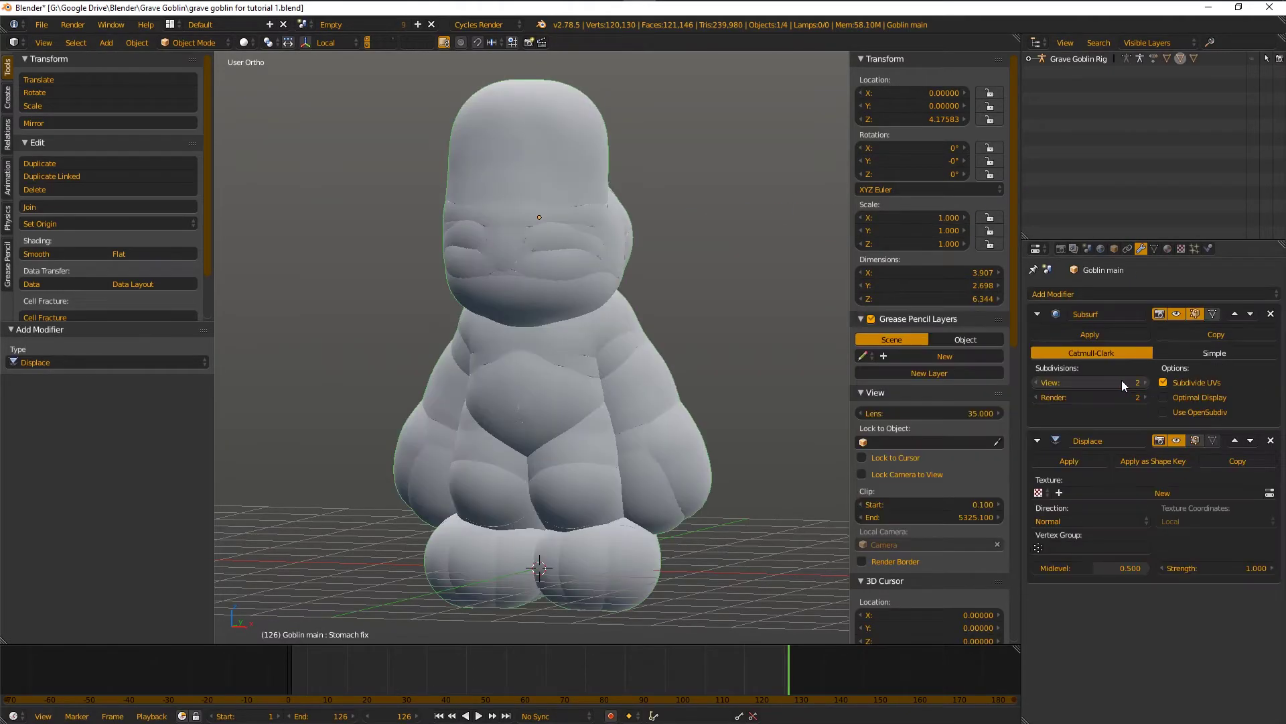
pyautogui.scroll(-4, 666, 298)
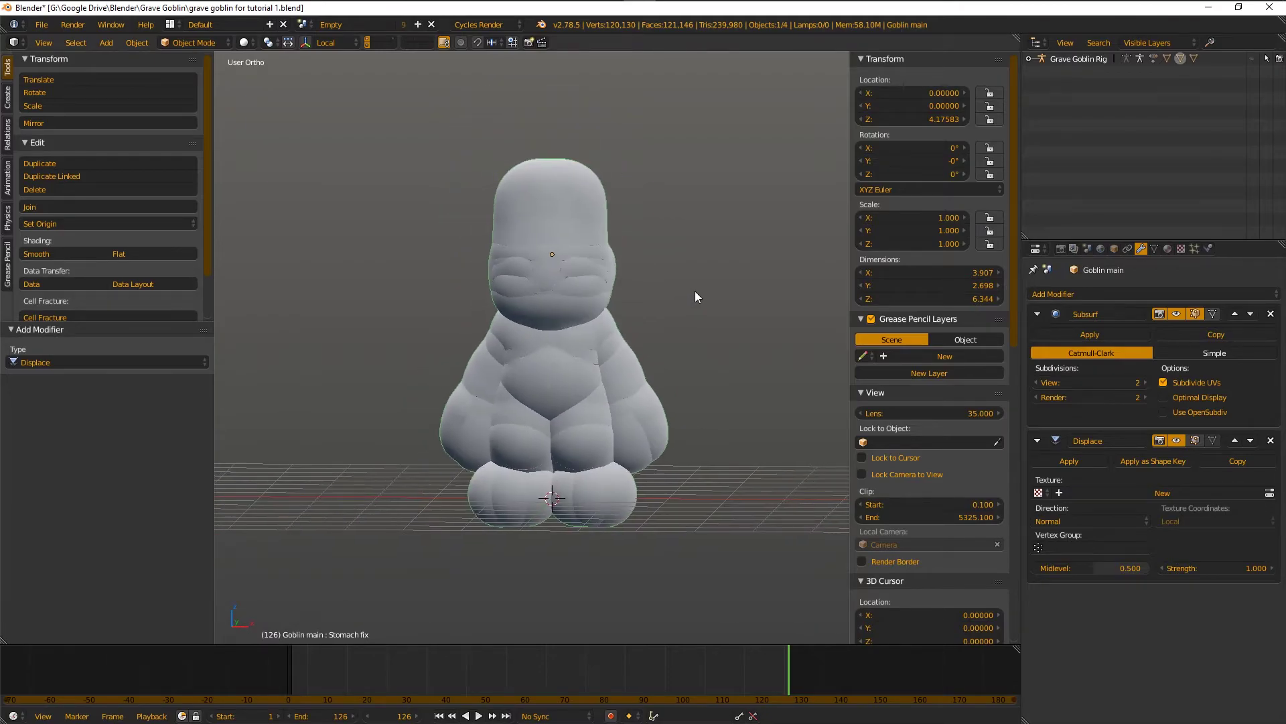
pyautogui.press('KP_1')
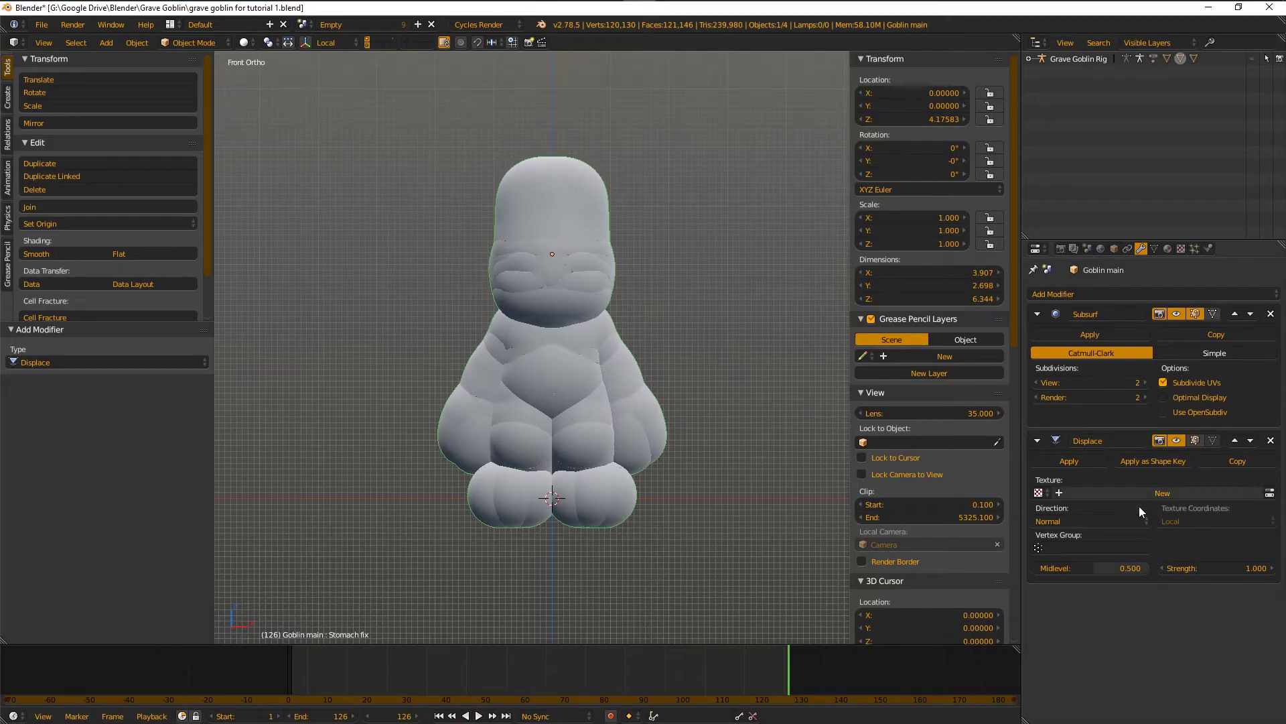
# - Create a new texture for Goblin main's Displace modifier and show that texture's settings
pyautogui.click(1108, 492)
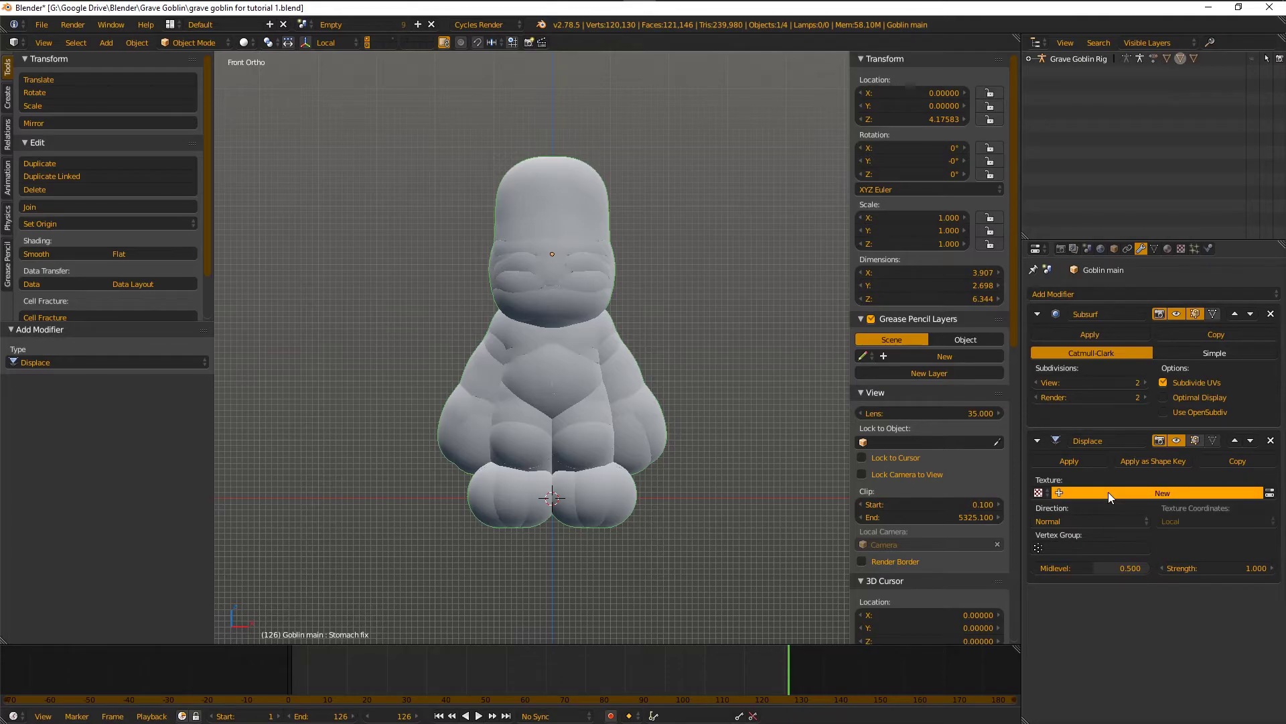
pyautogui.click(1182, 248)
pyautogui.click(1060, 295)
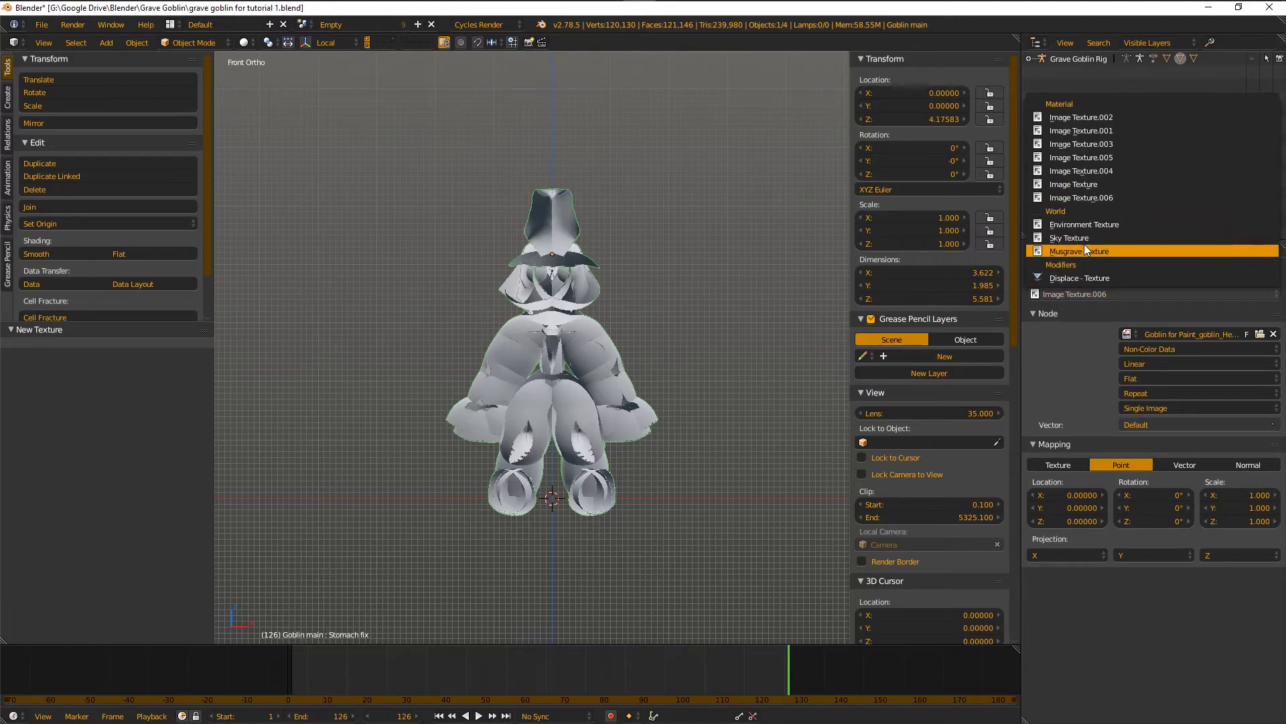
pyautogui.click(1067, 276)
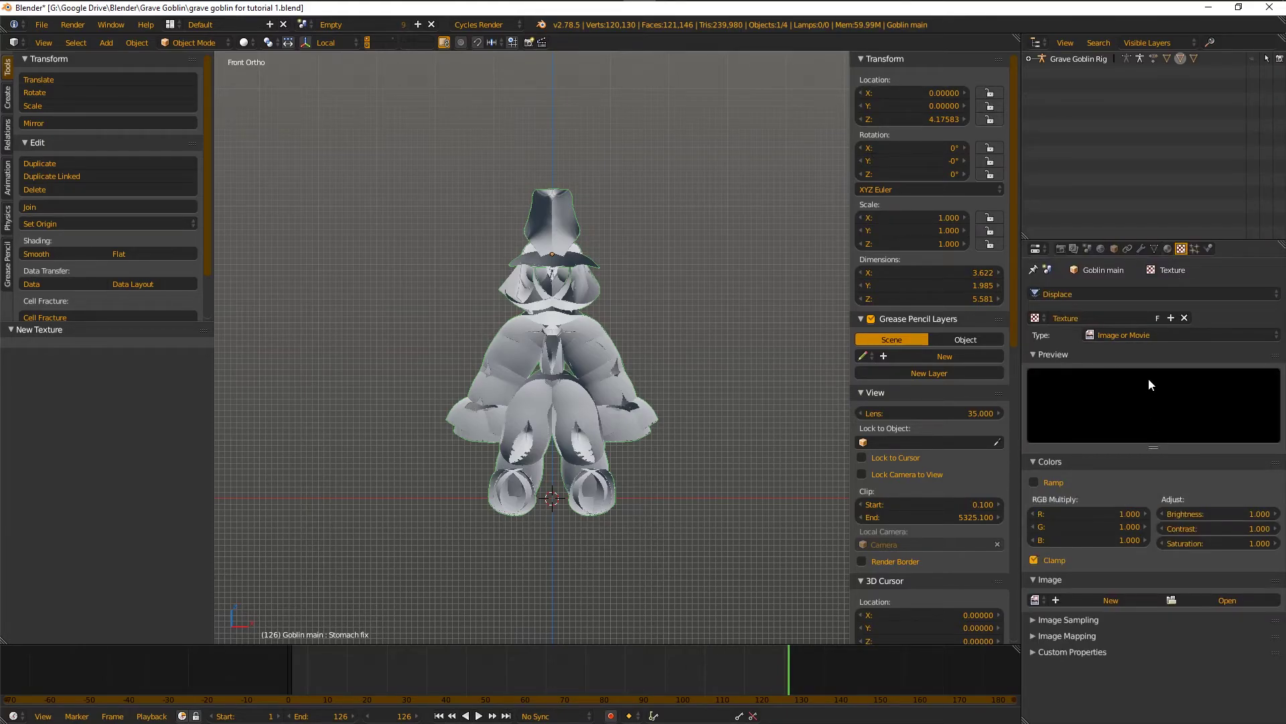
# - Load GG_displace_tut1.tif from the Blender\Grave Goblin folder as the displacement texture's image
pyautogui.click(1206, 602)
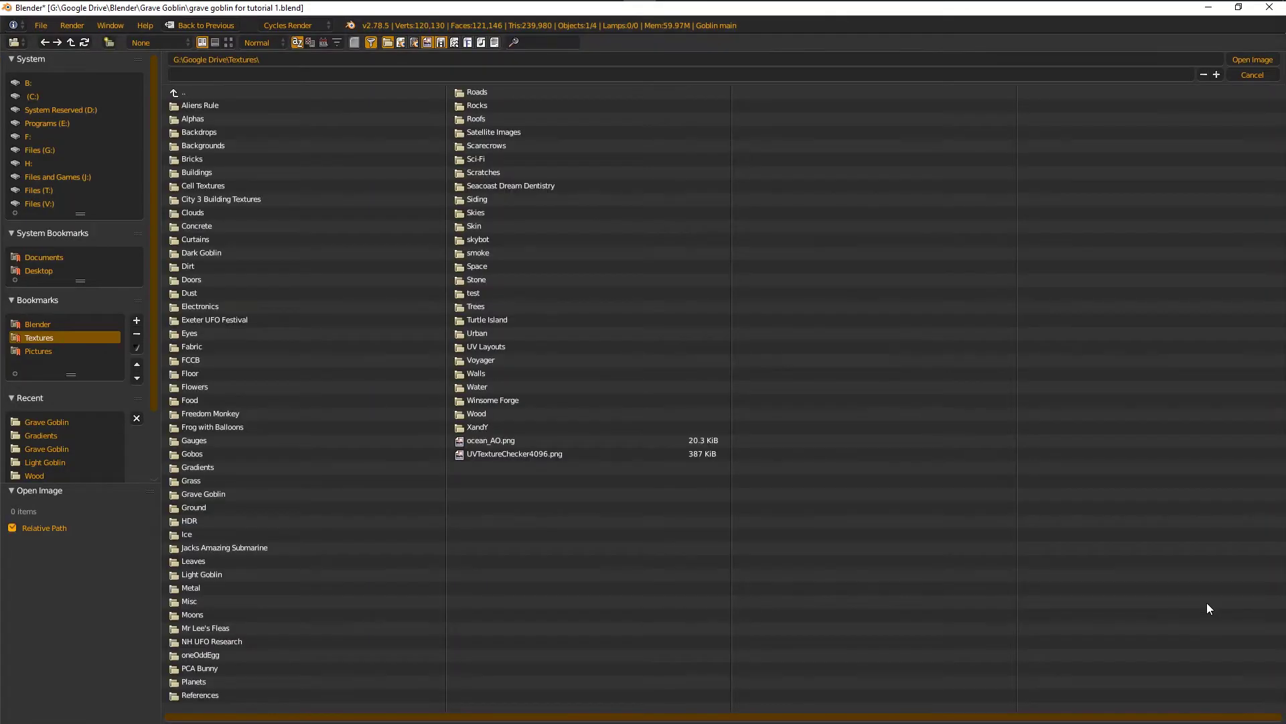
pyautogui.click(41, 322)
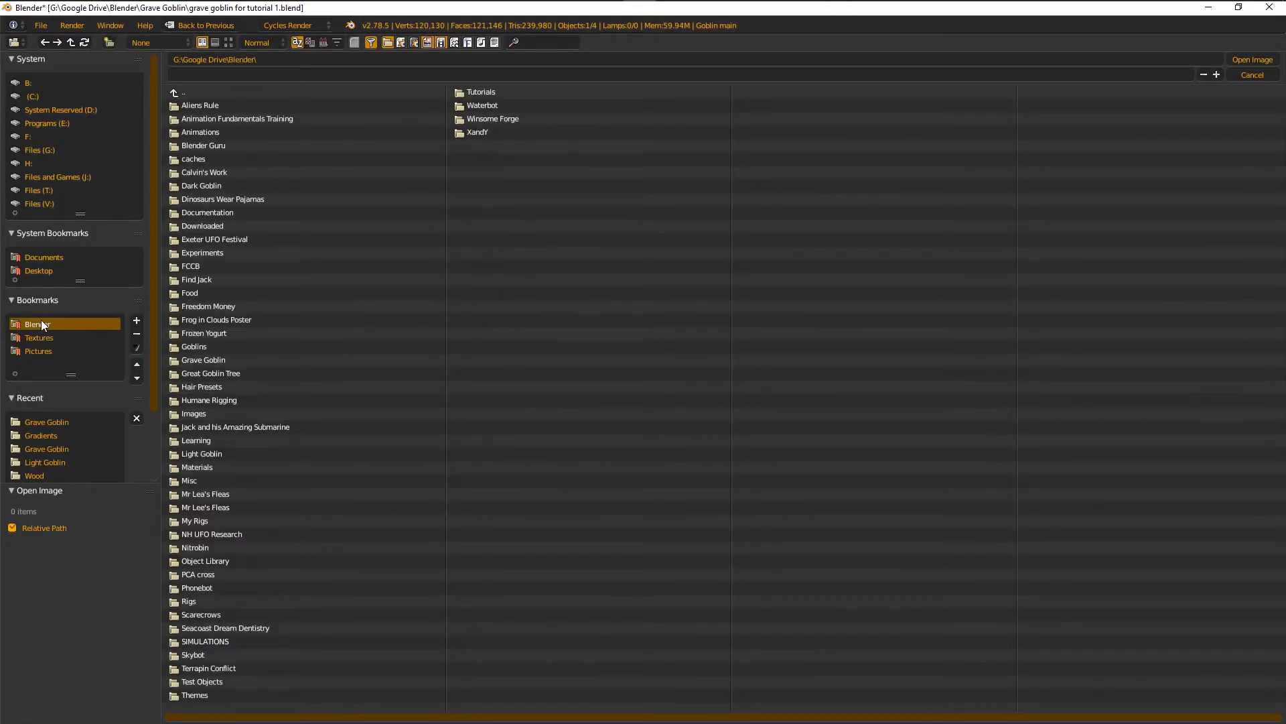
pyautogui.click(211, 360)
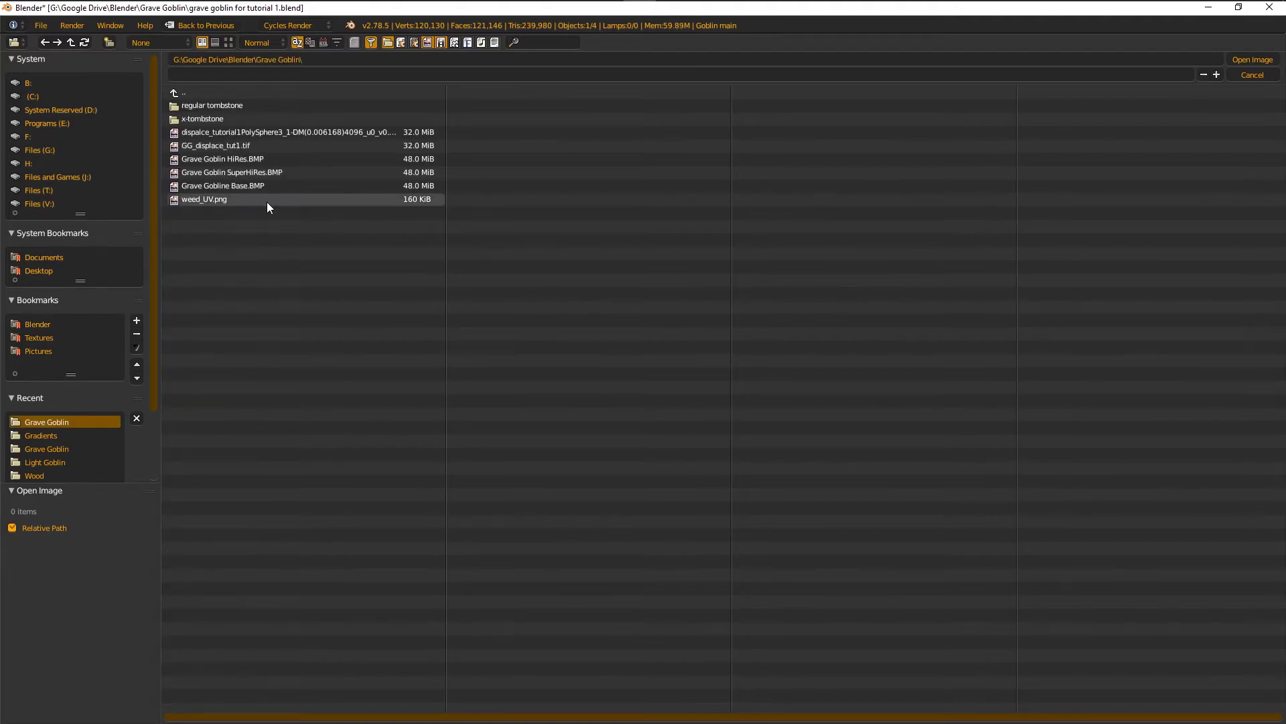
pyautogui.click(234, 146)
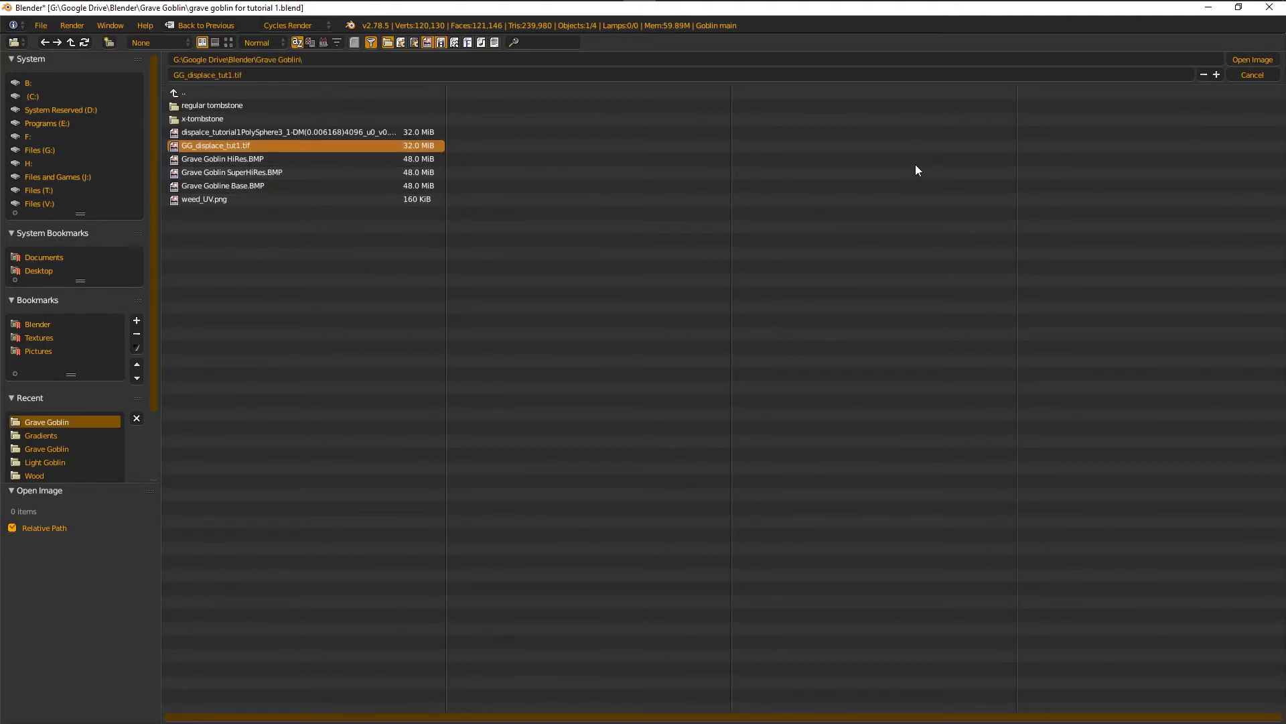
pyautogui.click(1249, 59)
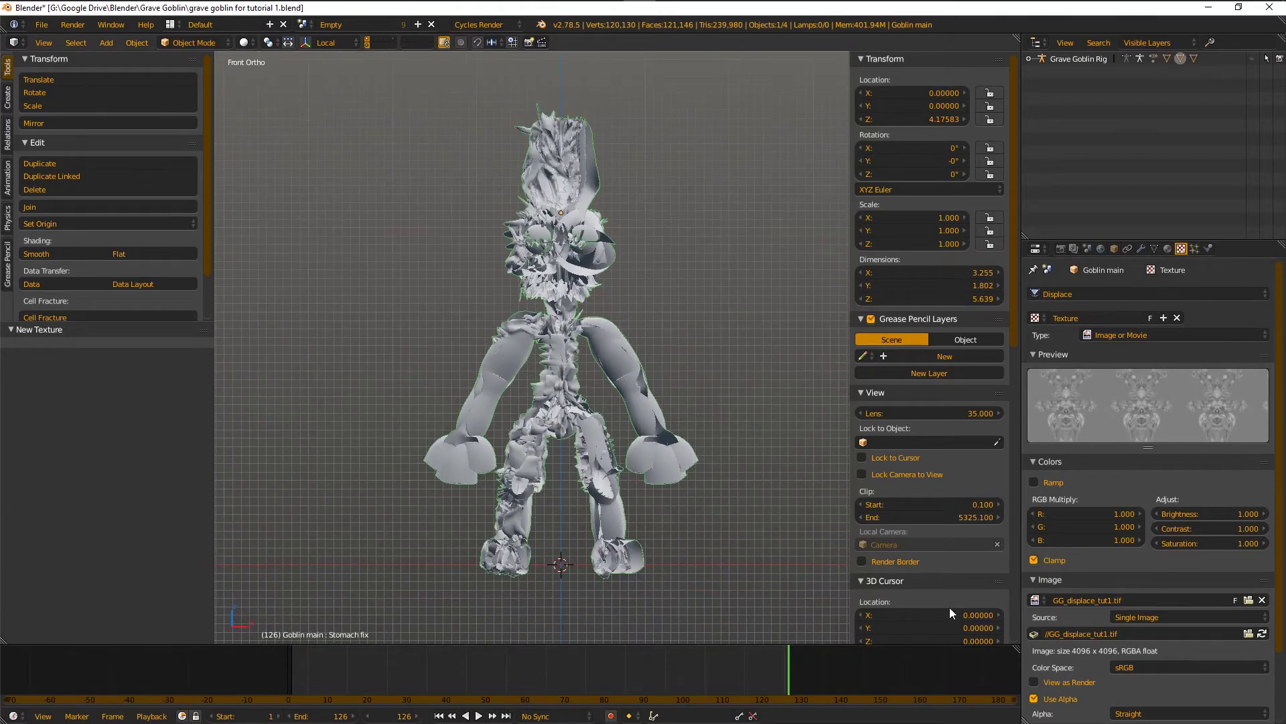
# - Set the Displace modifier's texture coordinates to UV and its strength to 0.1
pyautogui.click(1142, 248)
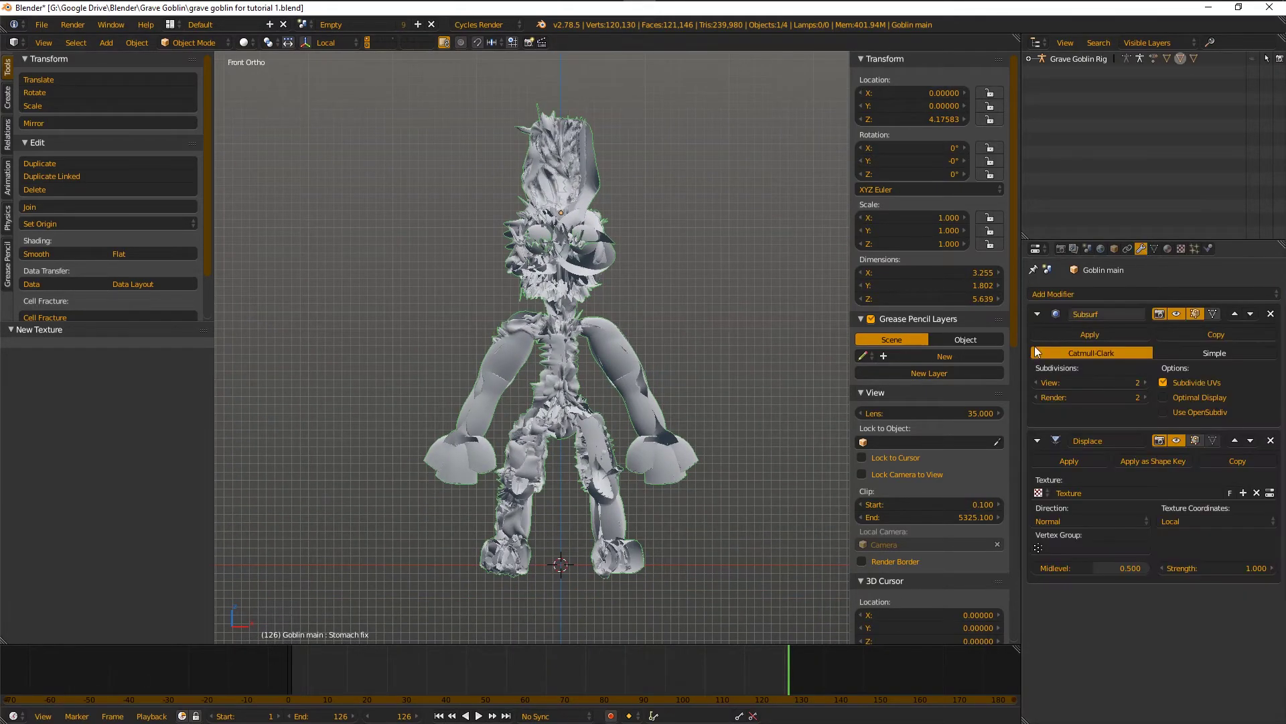
pyautogui.click(1195, 521)
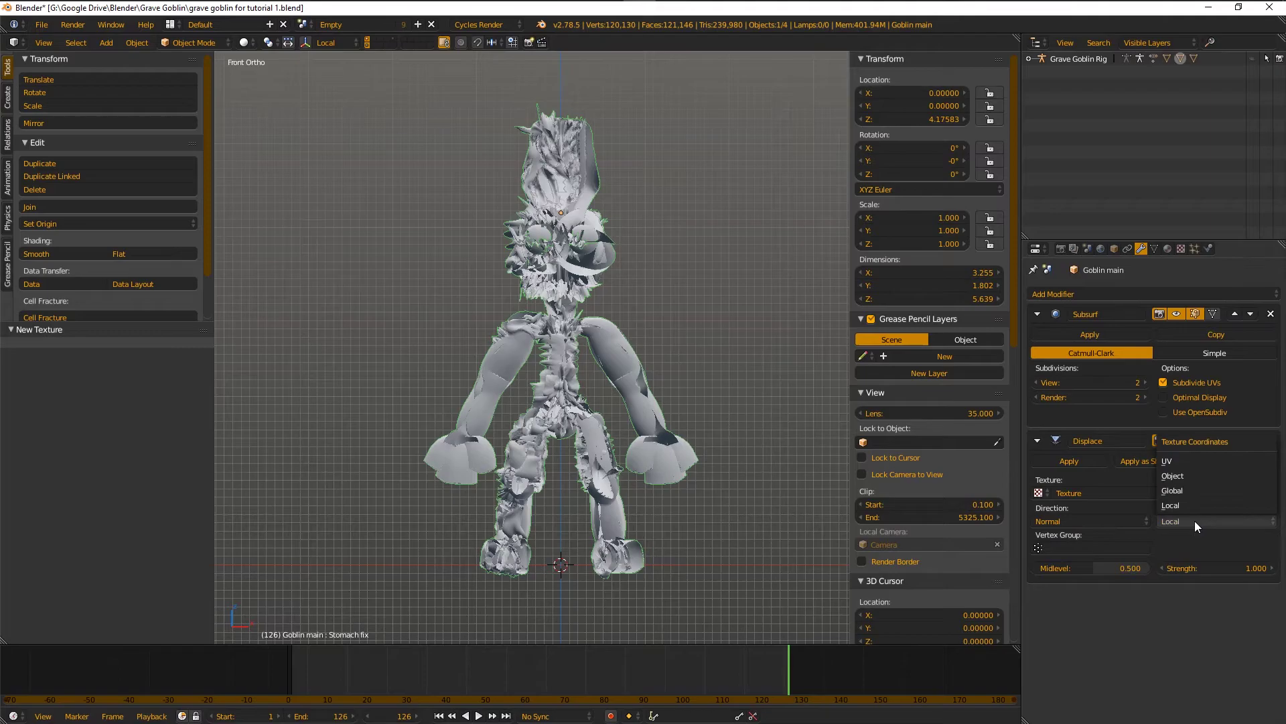
pyautogui.click(1183, 461)
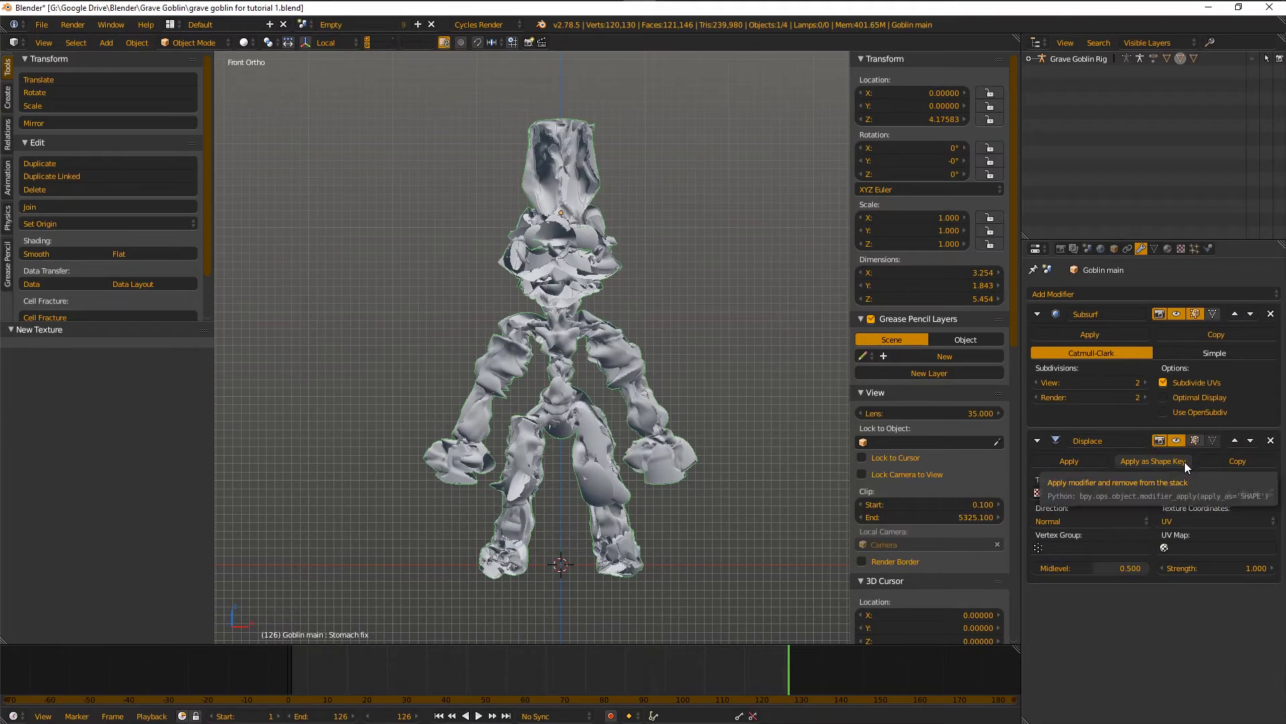
pyautogui.click(1208, 571)
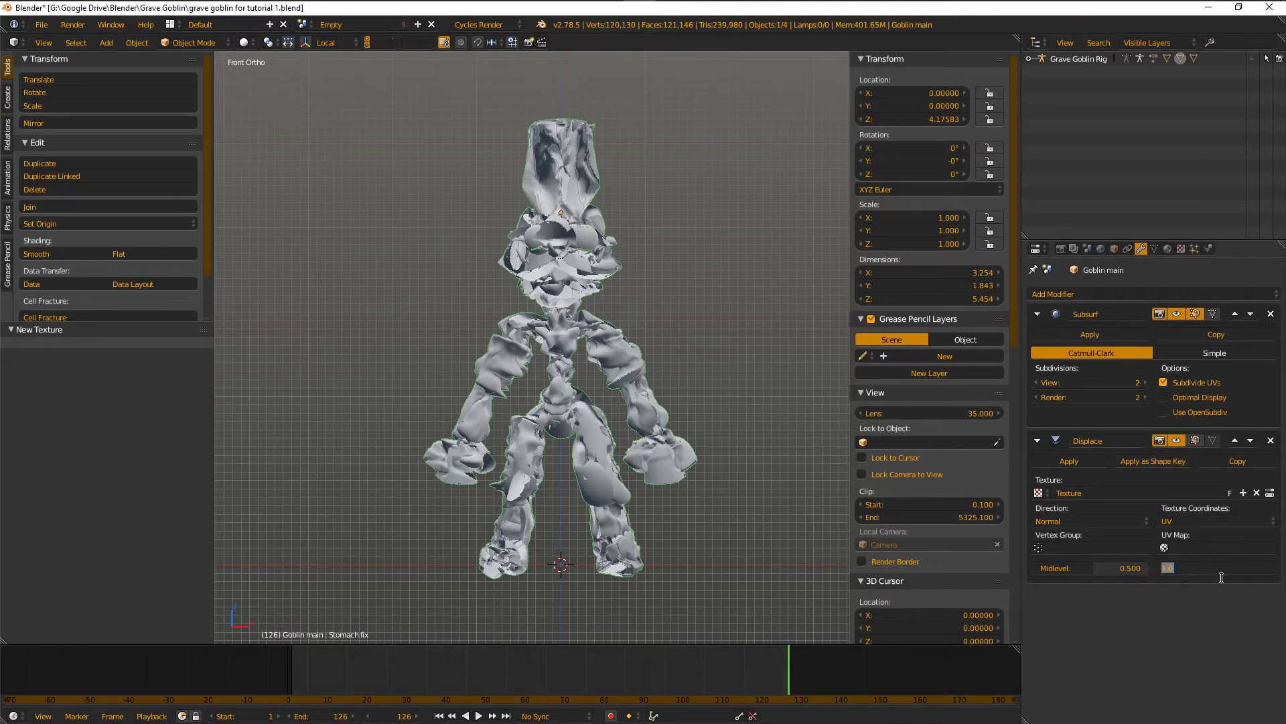
pyautogui.write('.1')
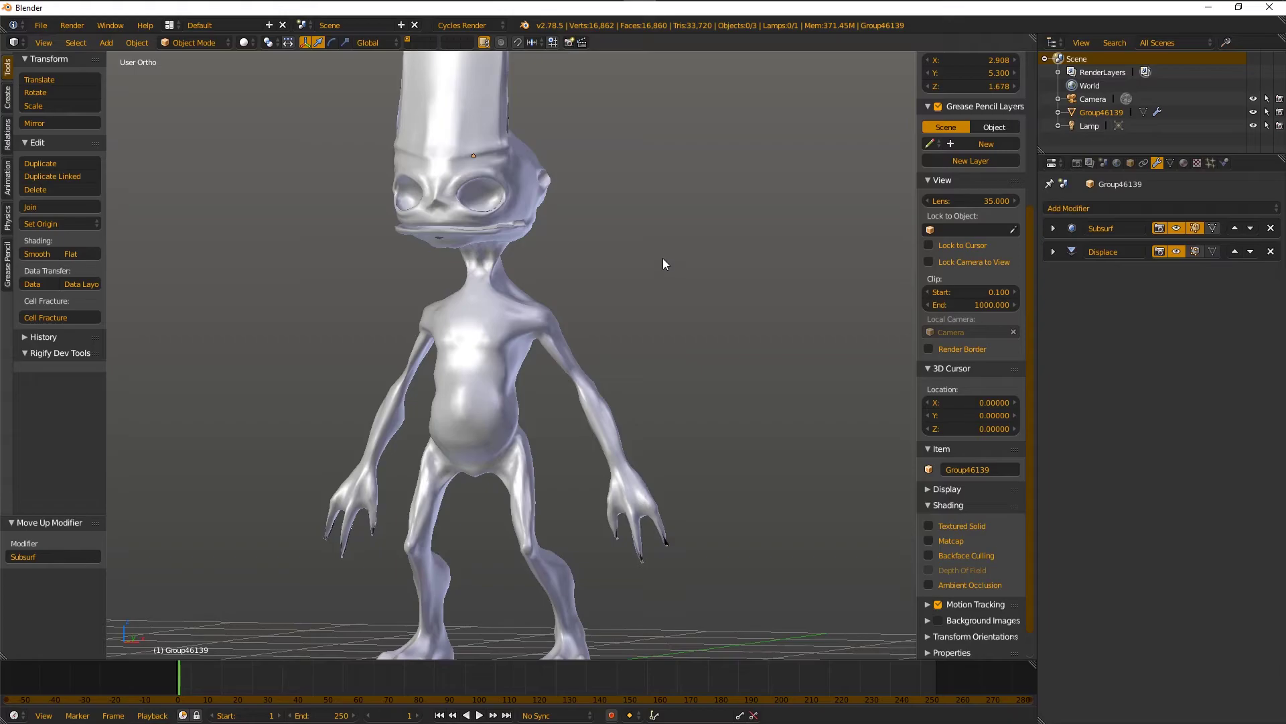
# - Raise the View subdivisions of Group46139's Subdivision Surface modifier to 3 and check the mesh
pyautogui.click(1054, 228)
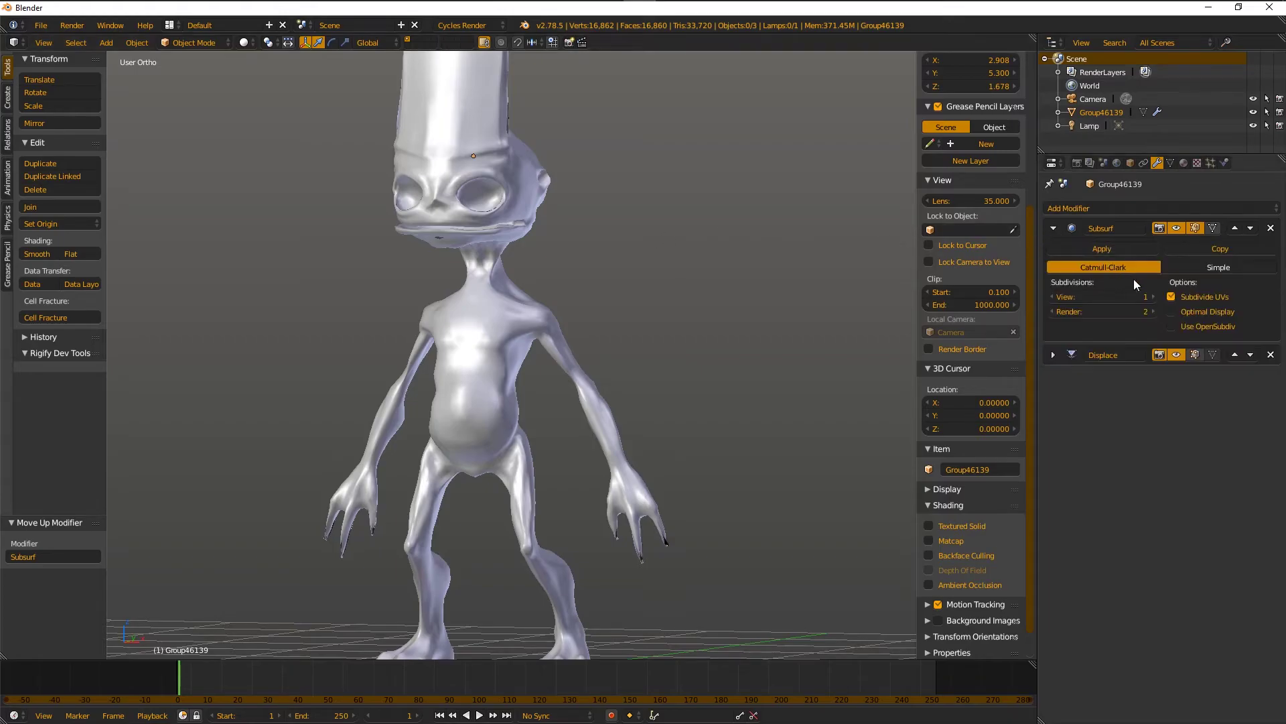
pyautogui.click(1154, 297)
pyautogui.click(1154, 296)
pyautogui.moveTo(625, 235)
pyautogui.mouseDown(button='middle')
pyautogui.moveTo(496, 234)
pyautogui.moveTo(618, 225)
pyautogui.mouseUp(button='middle')
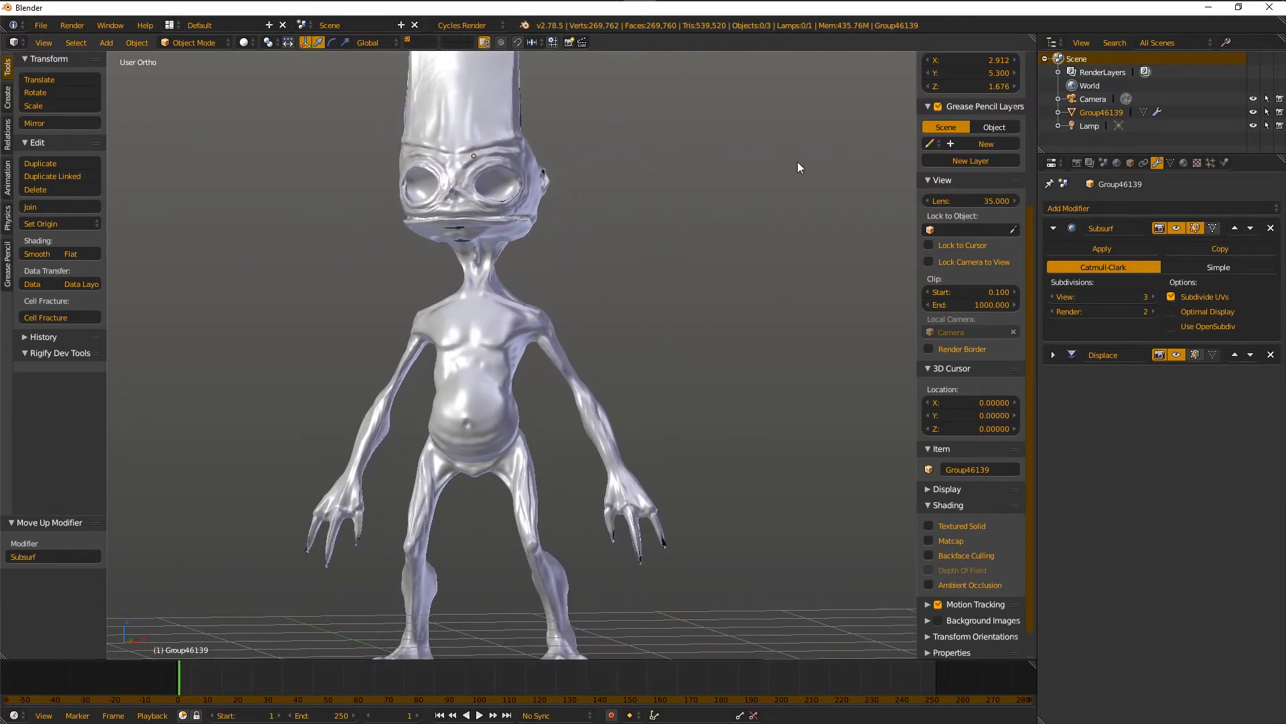
# - Set the color space of the GG_displace_tut1.tif displacement image to Non-Color
pyautogui.click(1197, 163)
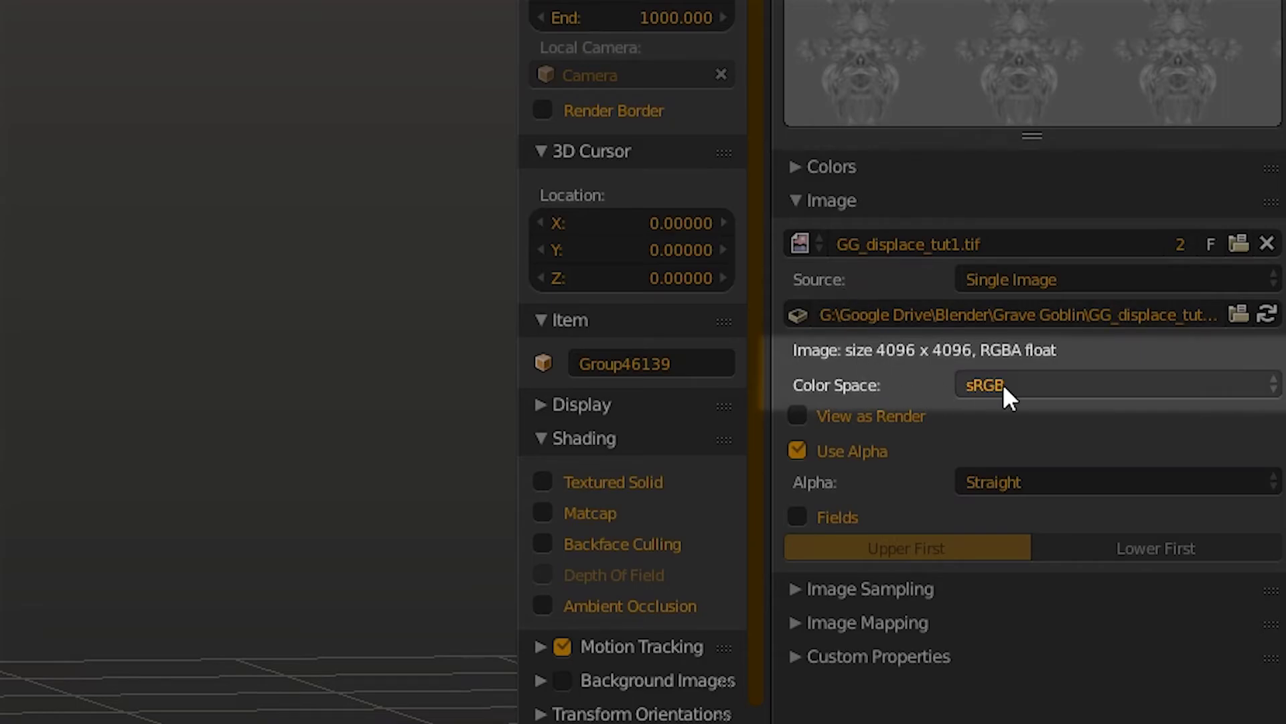
pyautogui.click(1030, 386)
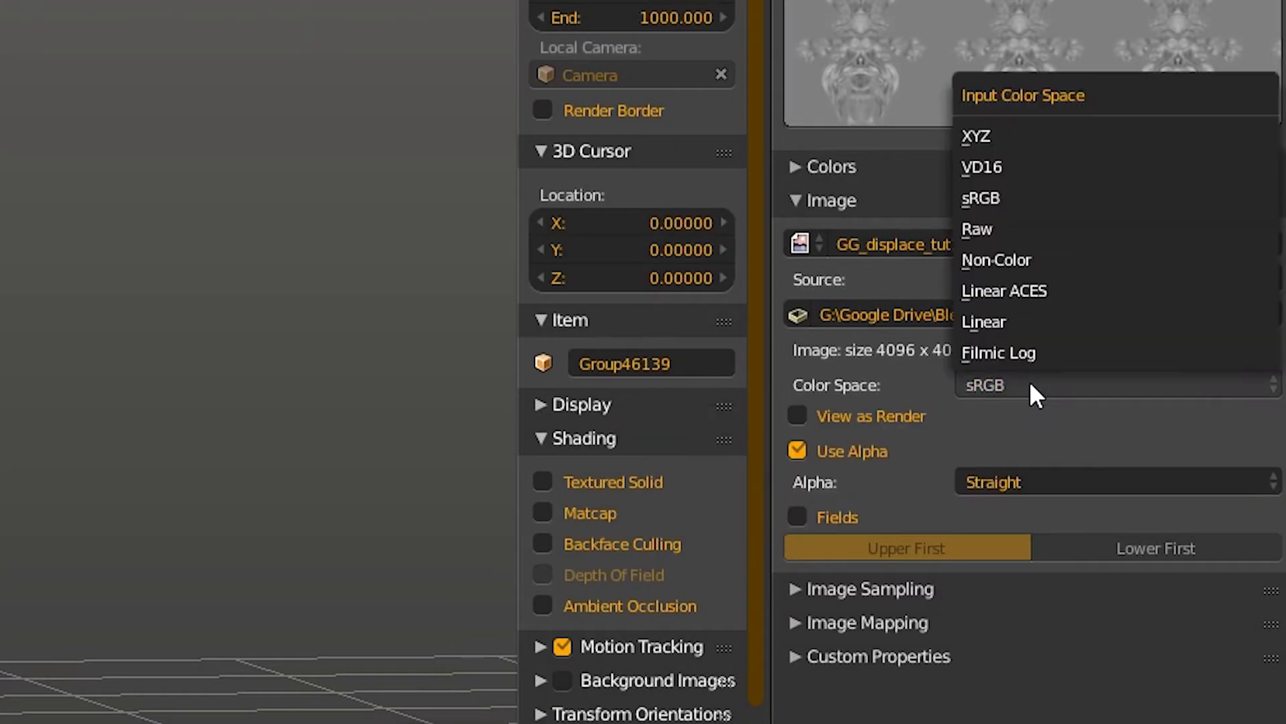
pyautogui.click(1010, 262)
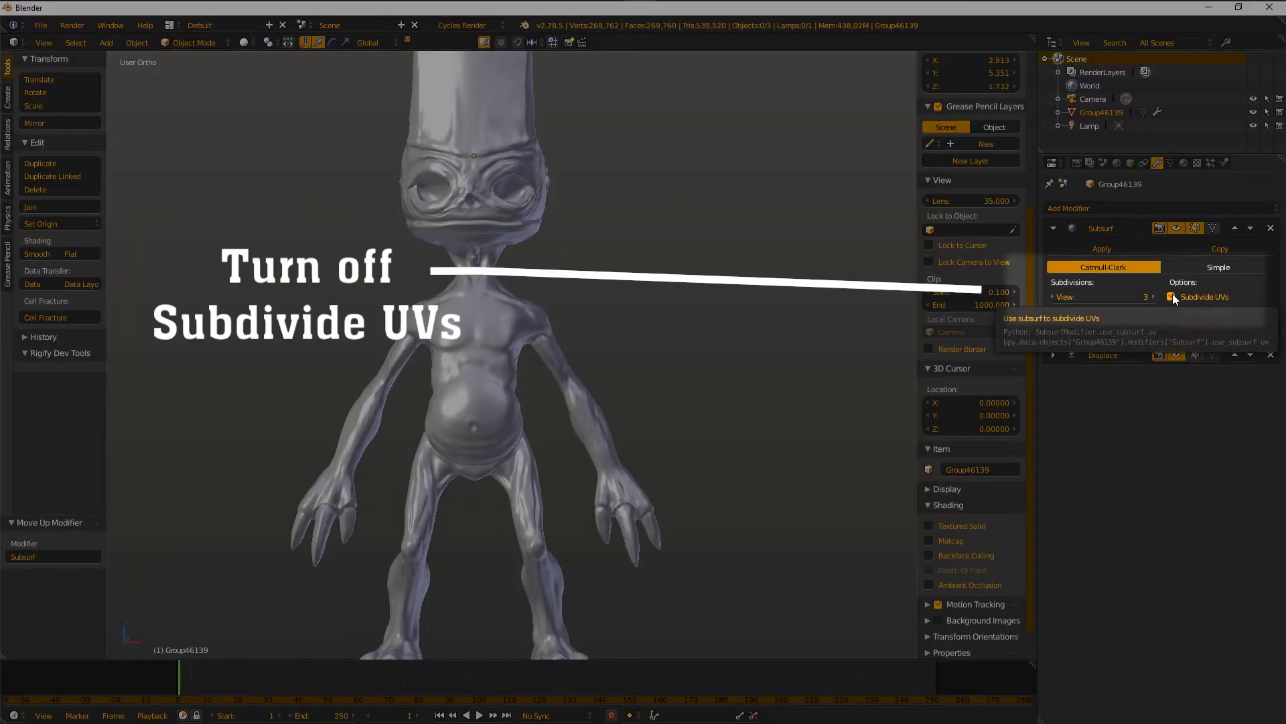
# - Turn off Subdivide UVs in the Subdivision Surface modifier and set its View subdivisions to 5
pyautogui.click(1173, 298)
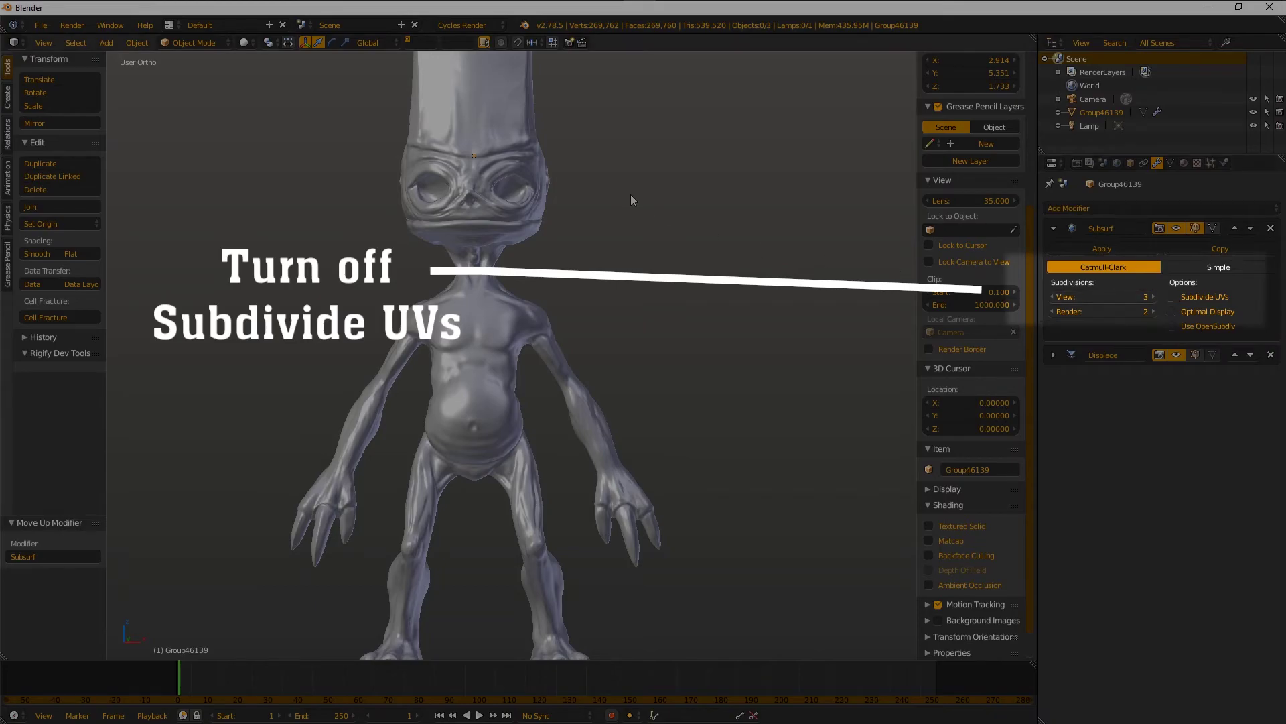
pyautogui.click(1106, 297)
pyautogui.write('5')
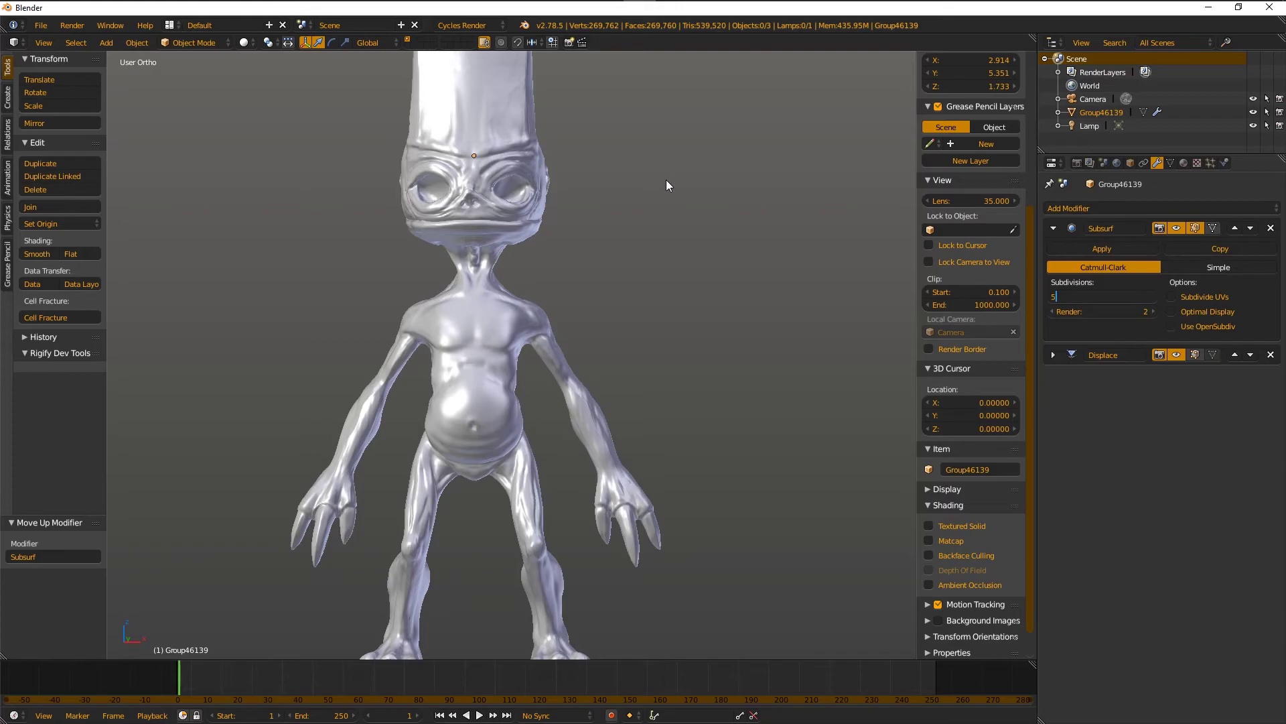
pyautogui.press('Return')
# - Examine the displaced detail on the goblin's head, torso, arms and legs from several angles
pyautogui.moveTo(664, 175); pyautogui.dragTo(662, 369, button='middle')
pyautogui.scroll(2, 660, 348)
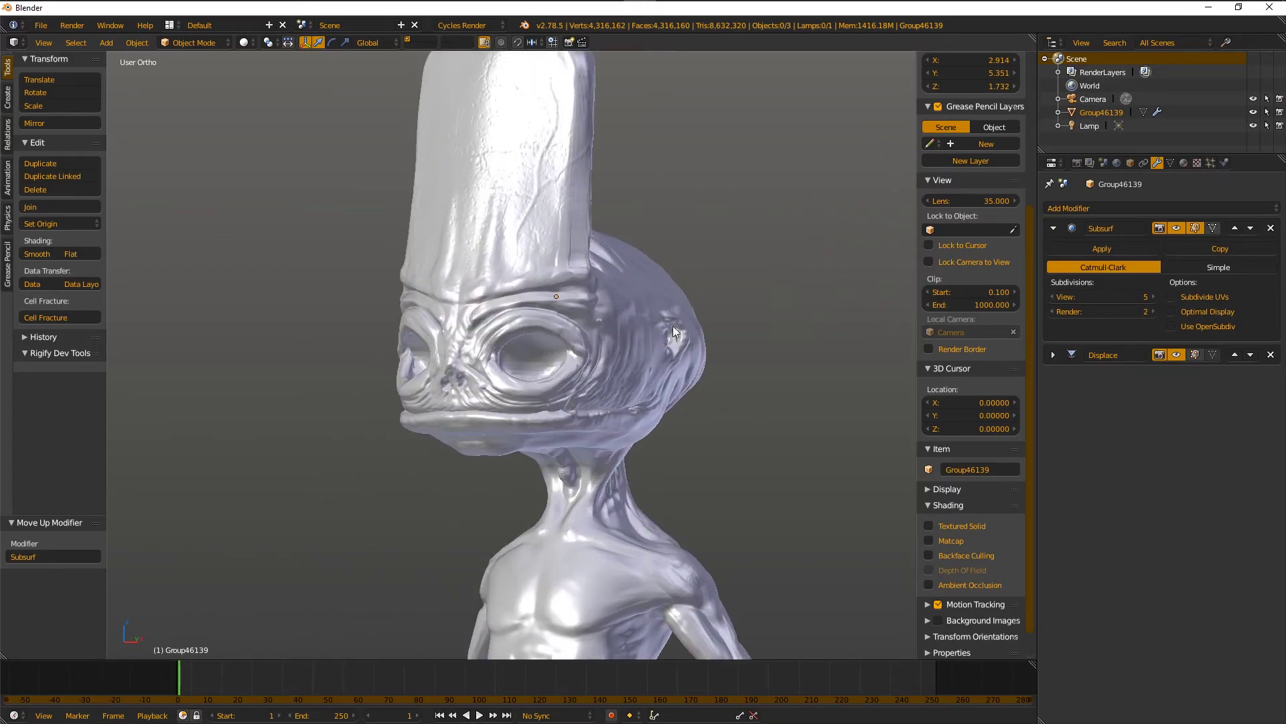
pyautogui.moveTo(681, 316); pyautogui.dragTo(680, 123, button='middle')
pyautogui.scroll(-3, 764, 209)
pyautogui.moveTo(763, 210); pyautogui.dragTo(835, 250, button='middle')
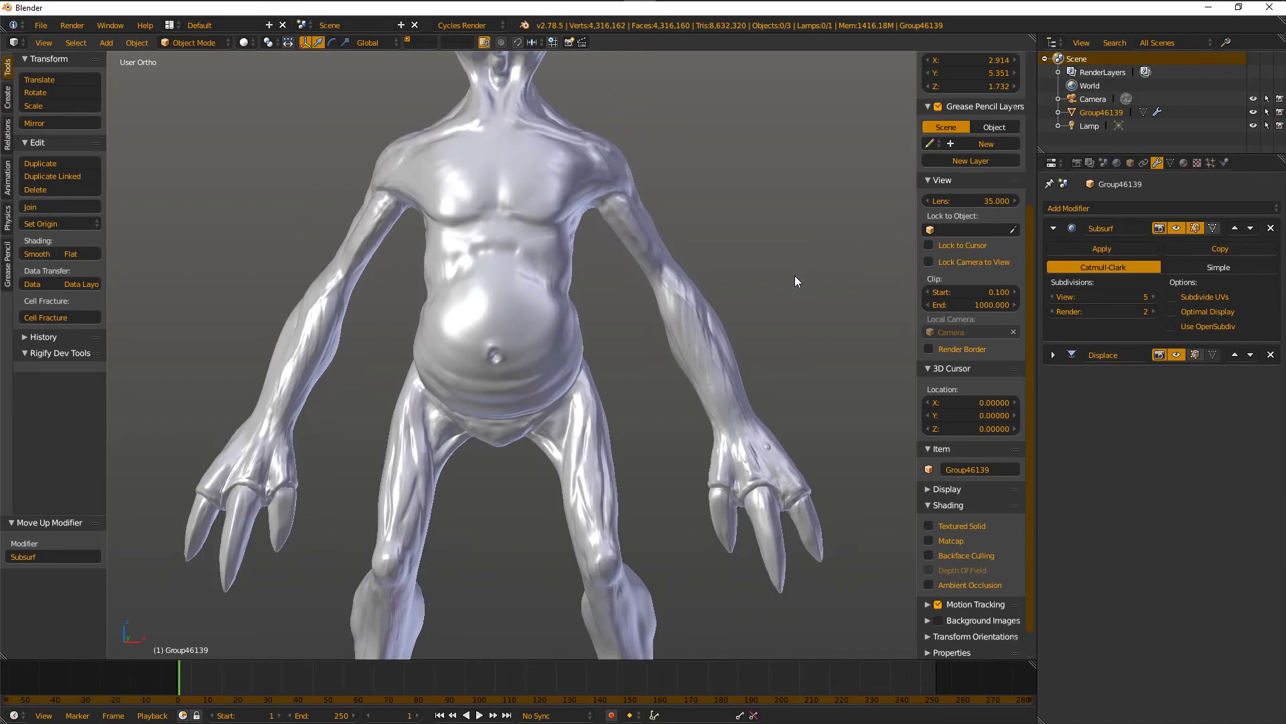
pyautogui.scroll(-2, 794, 275)
pyautogui.scroll(-1, 781, 283)
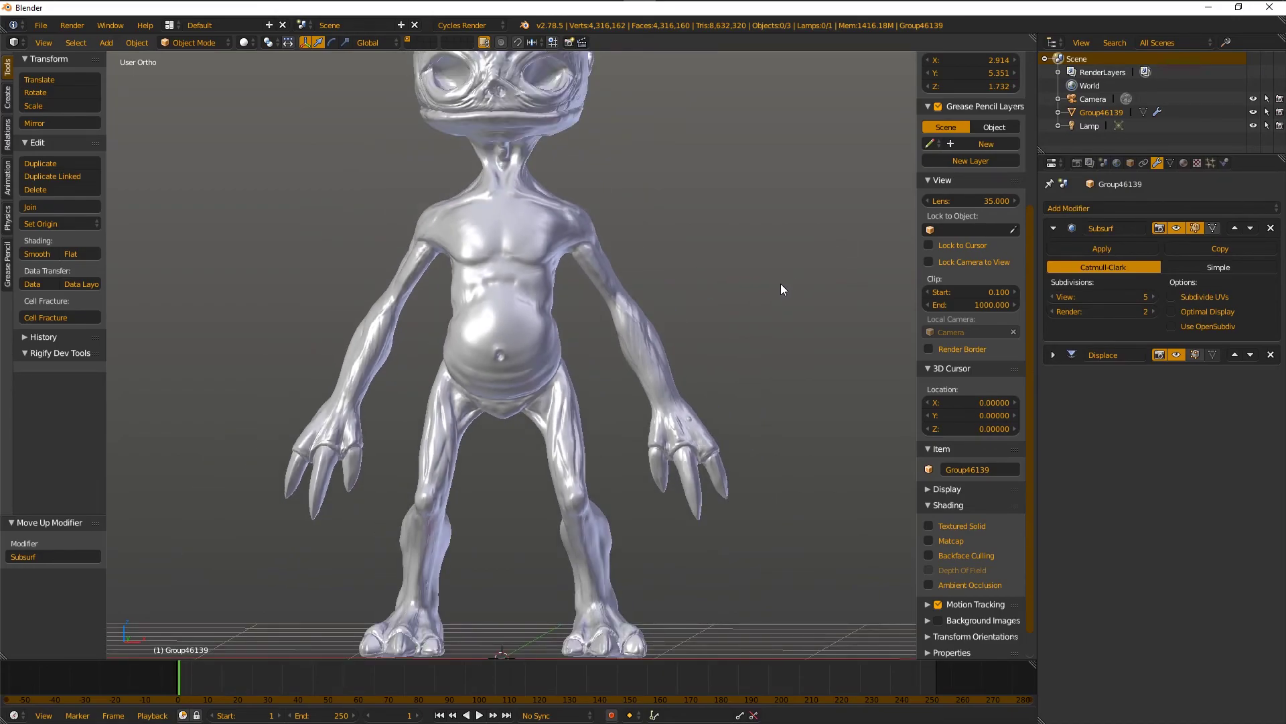
pyautogui.moveTo(781, 285)
pyautogui.mouseDown(button='middle')
pyautogui.moveTo(689, 299)
pyautogui.moveTo(791, 295)
pyautogui.mouseUp(button='middle')
# - Enable Matcap shading in the viewport and view the displaced goblin from the side
pyautogui.scroll(-2, 967, 439)
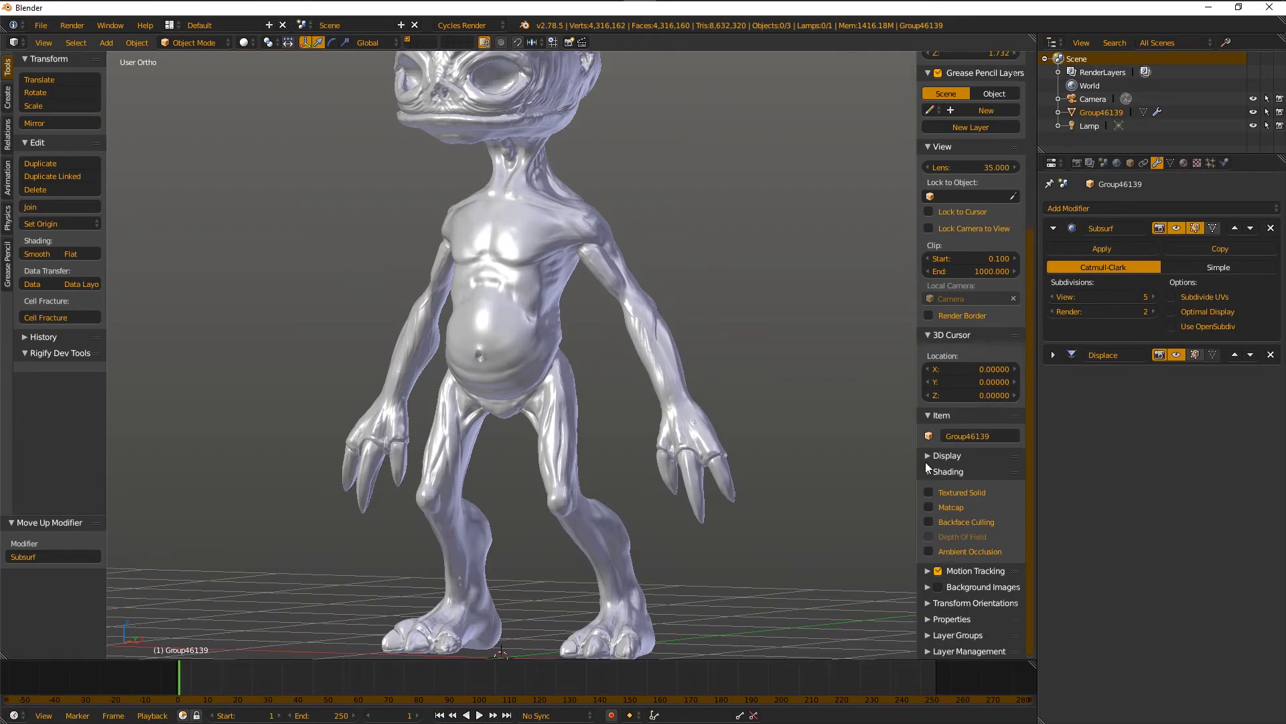
pyautogui.click(928, 507)
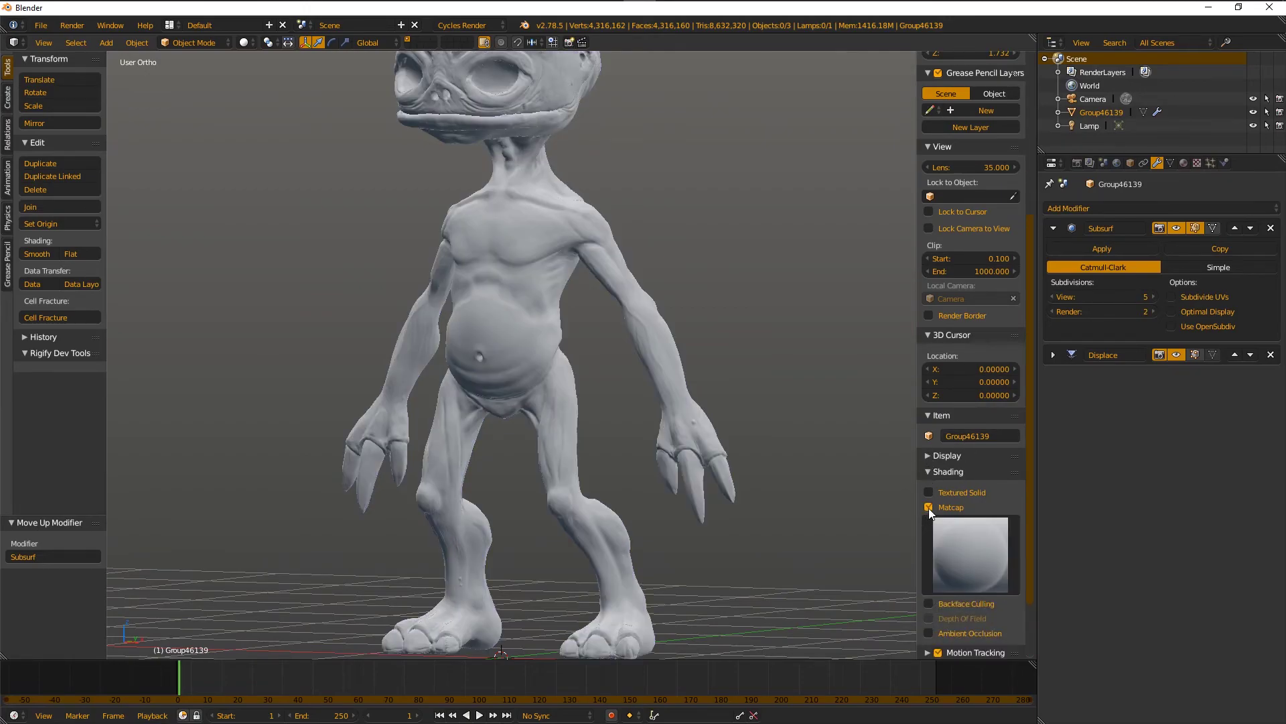
pyautogui.scroll(-1, 744, 364)
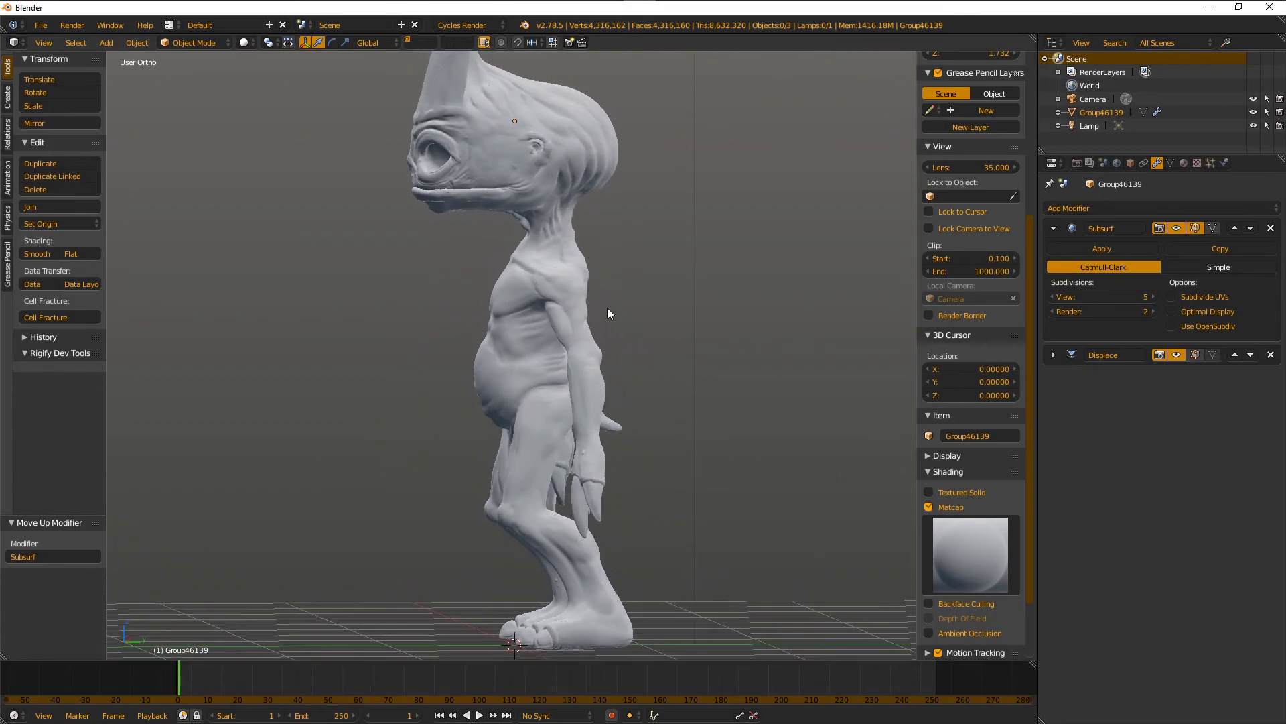